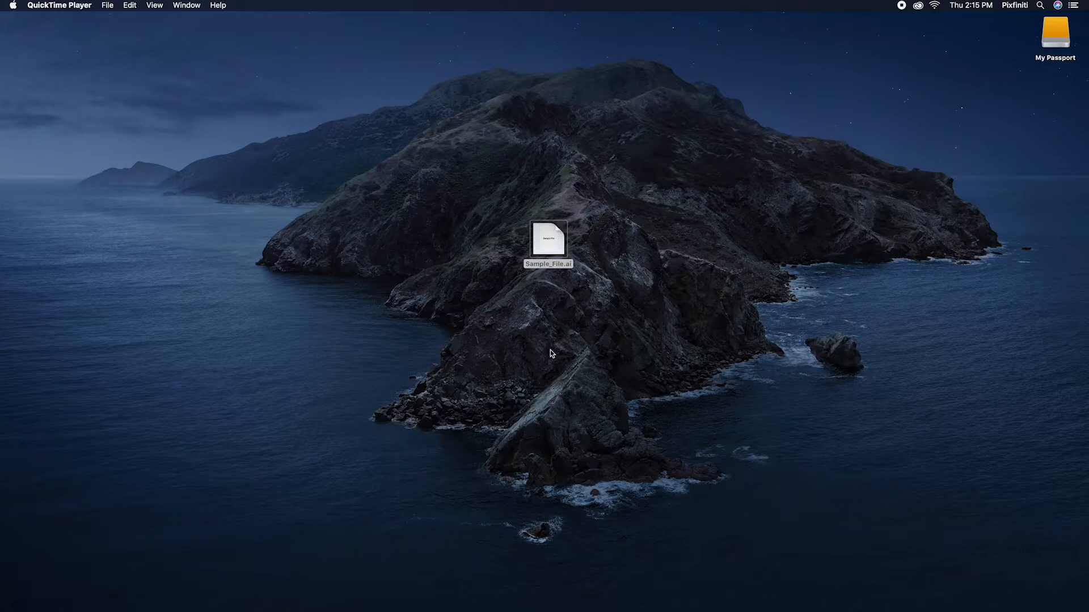
Step: Open Sample_File.ai from the desktop in Adobe Illustrator 2020
{"action": "left_click", "coordinate": [551, 239]}
{"action": "double_click", "coordinate": [550, 240]}
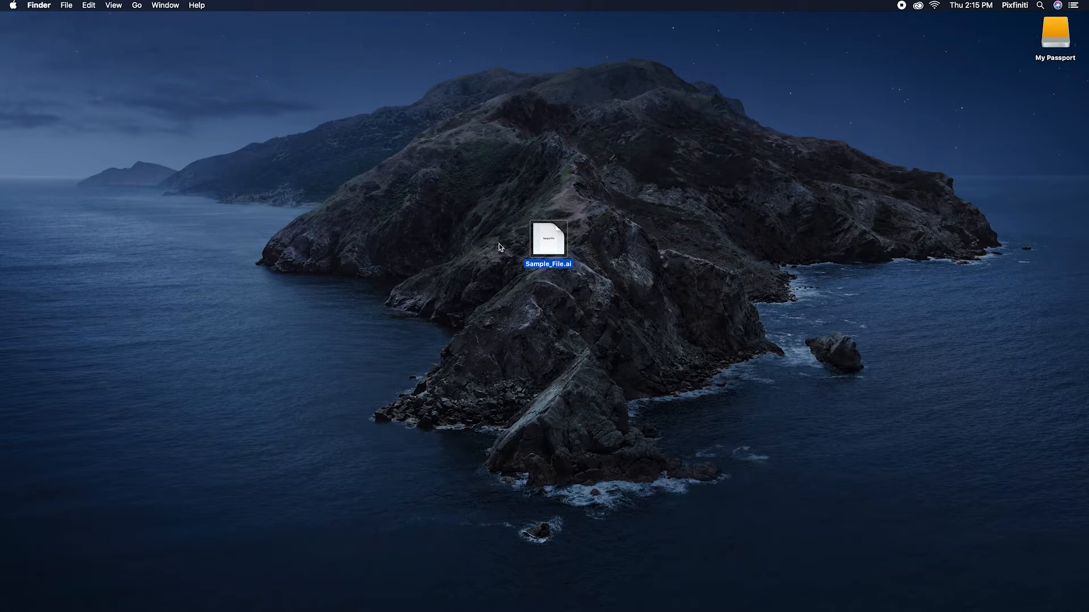
{"action": "right_click", "coordinate": [549, 246]}
{"action": "mouse_move", "coordinate": [585, 260]}
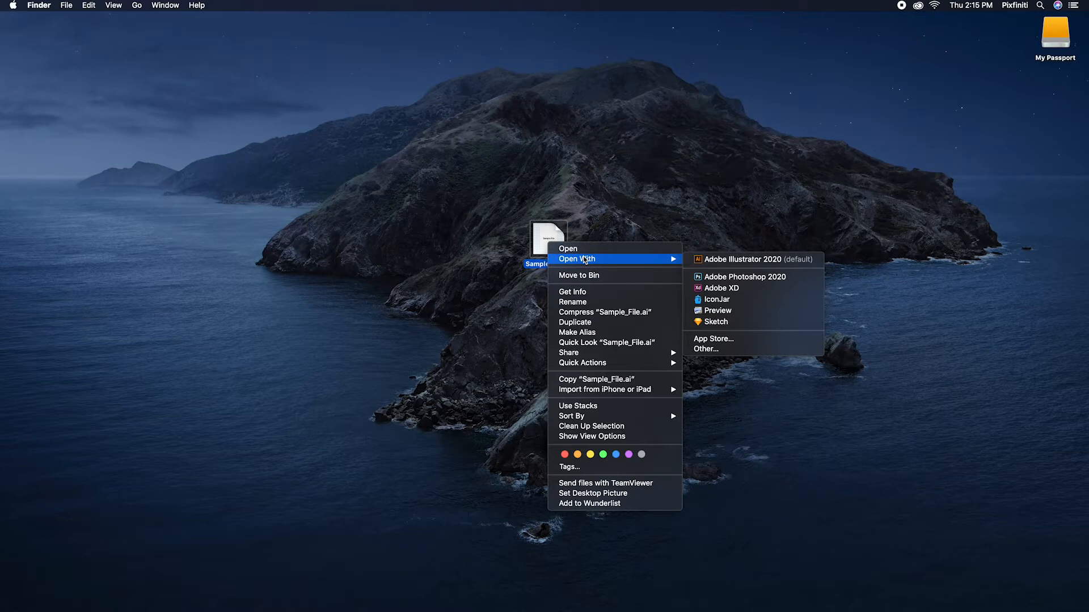
{"action": "left_click", "coordinate": [711, 261]}
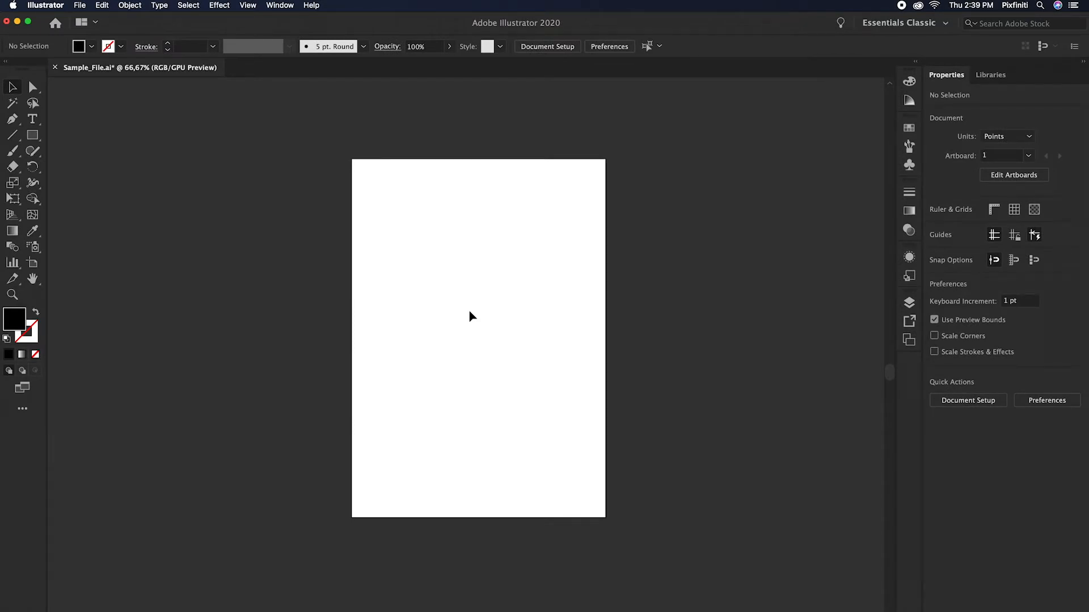
Step: Add the point text "TEXT" in 100 pt Helvetica Bold and move it to the middle of the artboard
{"action": "key", "text": "t"}
{"action": "left_click", "coordinate": [409, 320]}
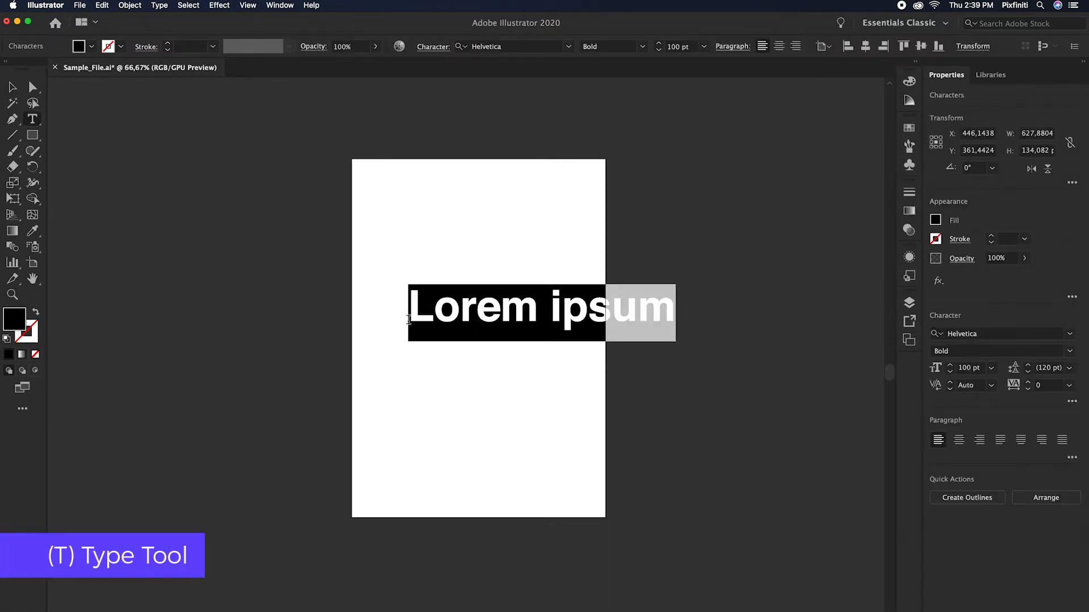
{"action": "type", "text": "TEXT"}
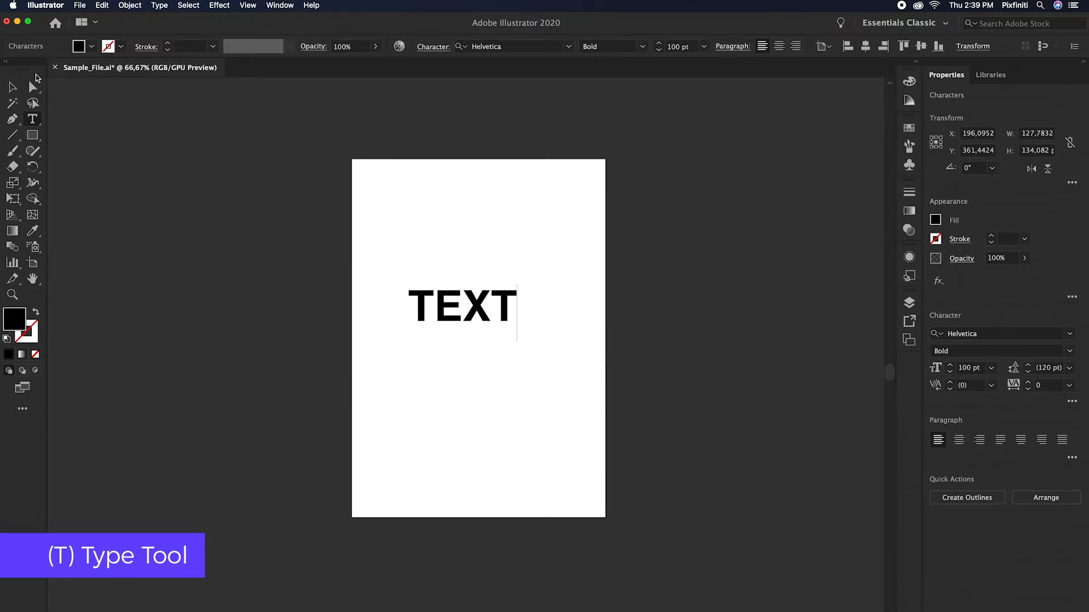
{"action": "left_click", "coordinate": [12, 87]}
{"action": "left_click_drag", "start_coordinate": [469, 305], "coordinate": [479, 324]}
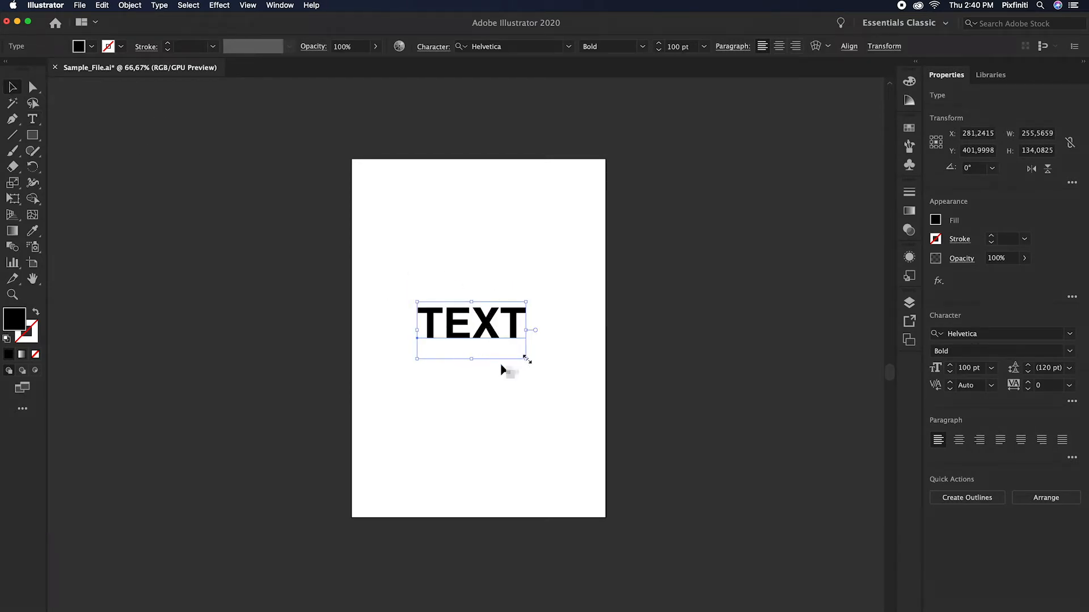
Step: Warp the text with the Arch style, using a horizontal bend of 31%
{"action": "left_click", "coordinate": [816, 50]}
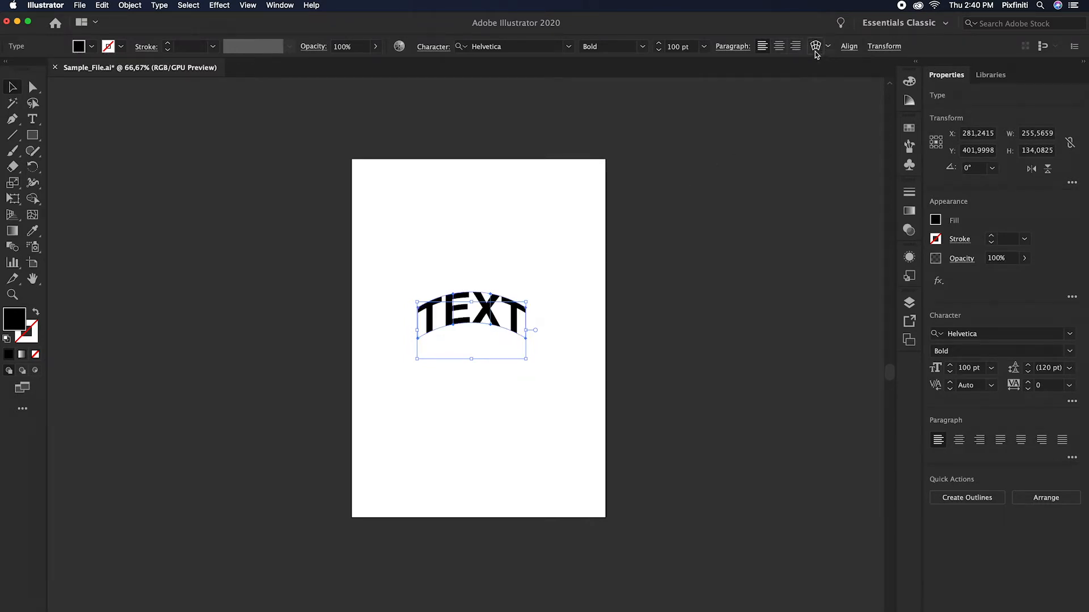
{"action": "left_click_drag", "start_coordinate": [681, 238], "coordinate": [668, 234]}
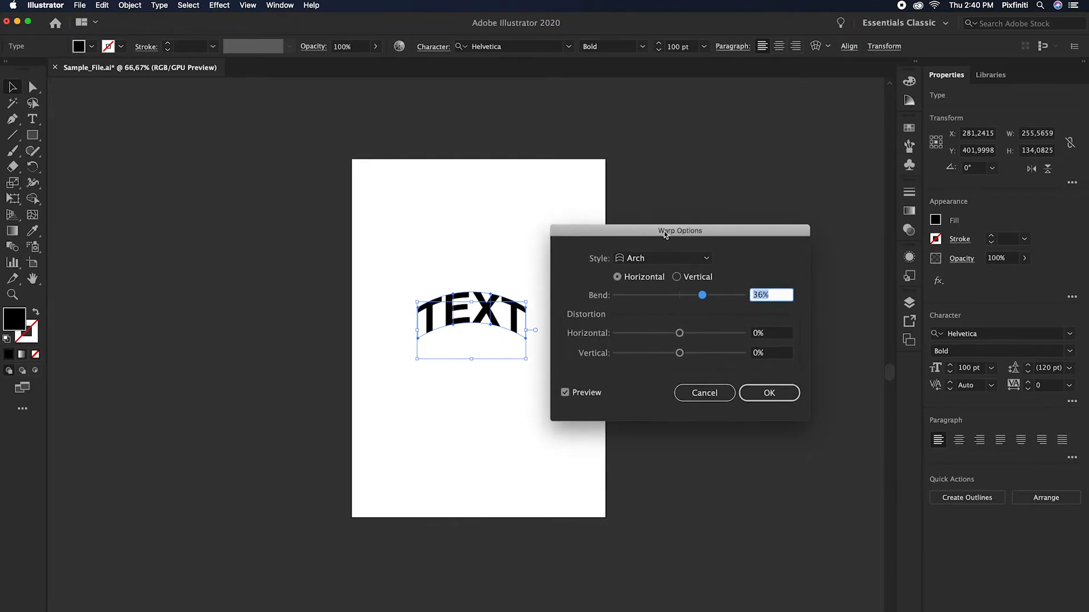
{"action": "left_click", "coordinate": [702, 262]}
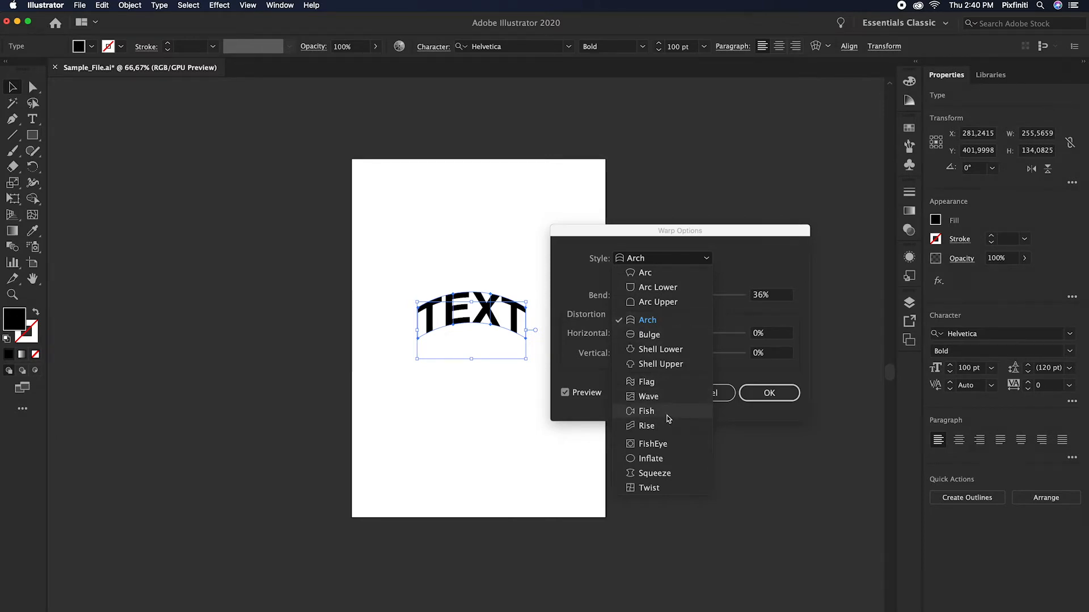
{"action": "left_click", "coordinate": [738, 268]}
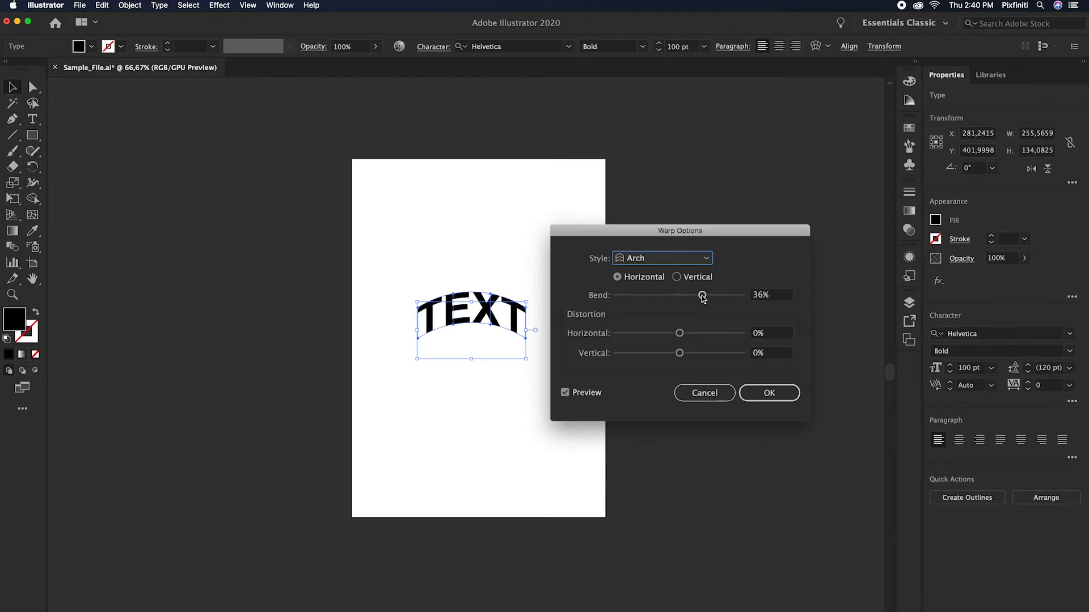
{"action": "mouse_move", "coordinate": [701, 295]}
{"action": "left_mouse_down"}
{"action": "mouse_move", "coordinate": [717, 299]}
{"action": "mouse_move", "coordinate": [700, 300]}
{"action": "left_mouse_up"}
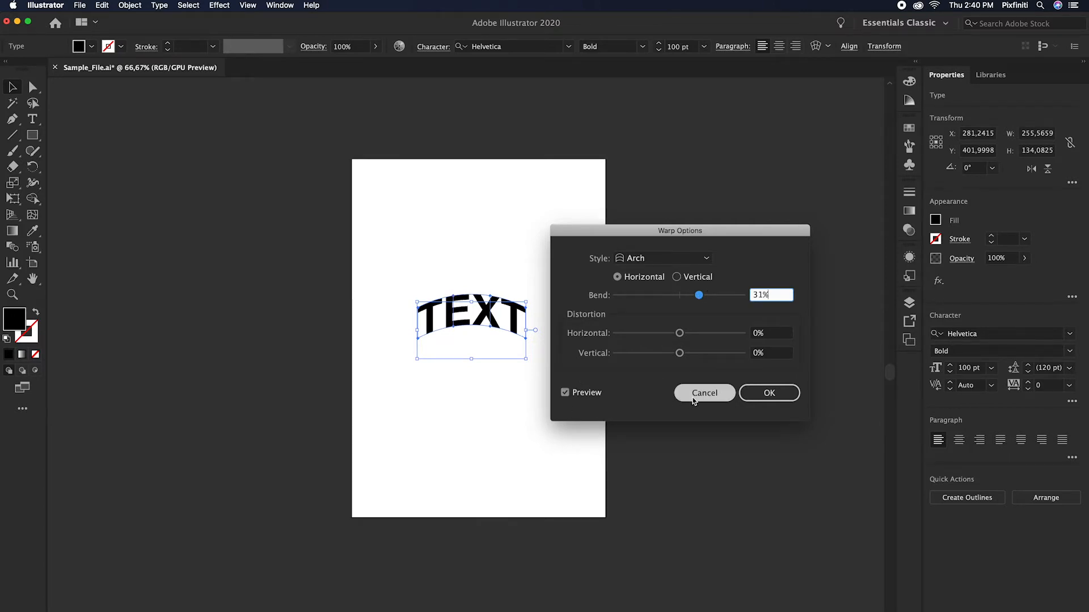
{"action": "left_click", "coordinate": [764, 399]}
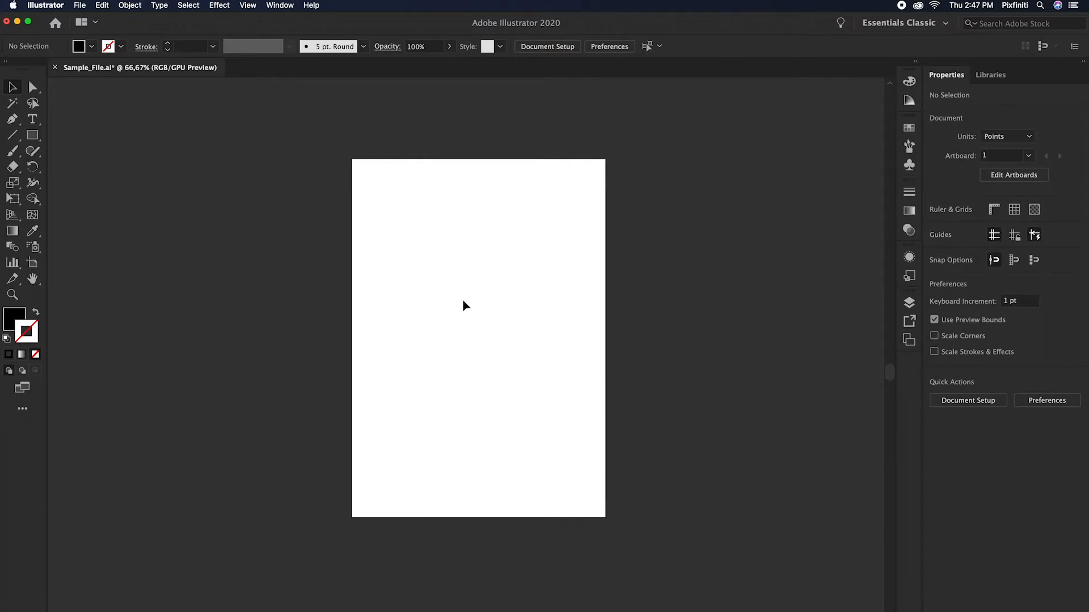
Step: Activate the Line Segment tool and set no fill with a near-black stroke colour
{"action": "left_click_drag", "start_coordinate": [12, 135], "coordinate": [48, 138]}
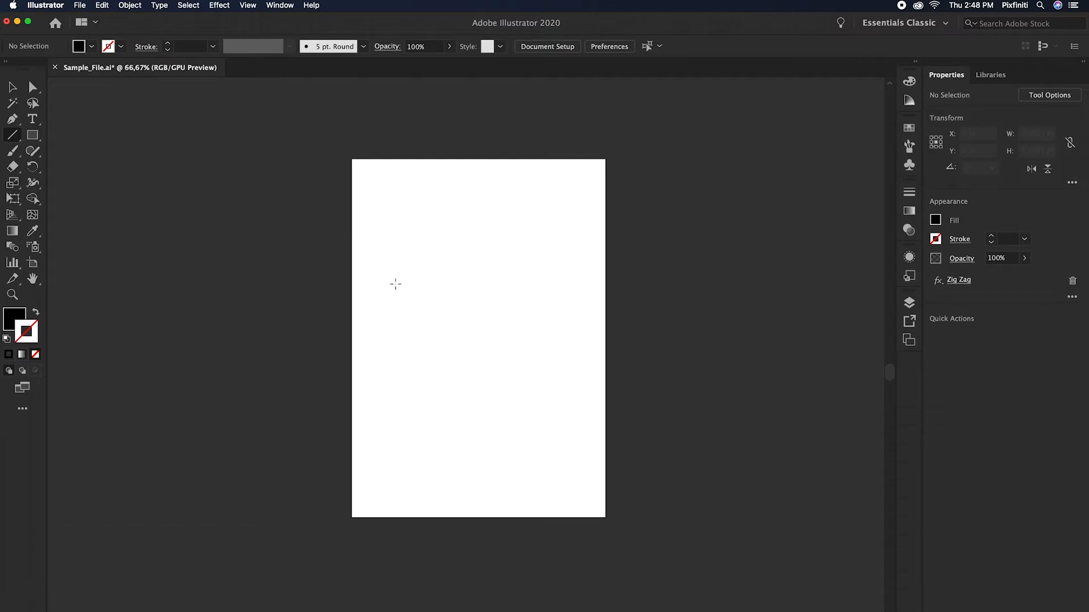
{"action": "left_click", "coordinate": [15, 319]}
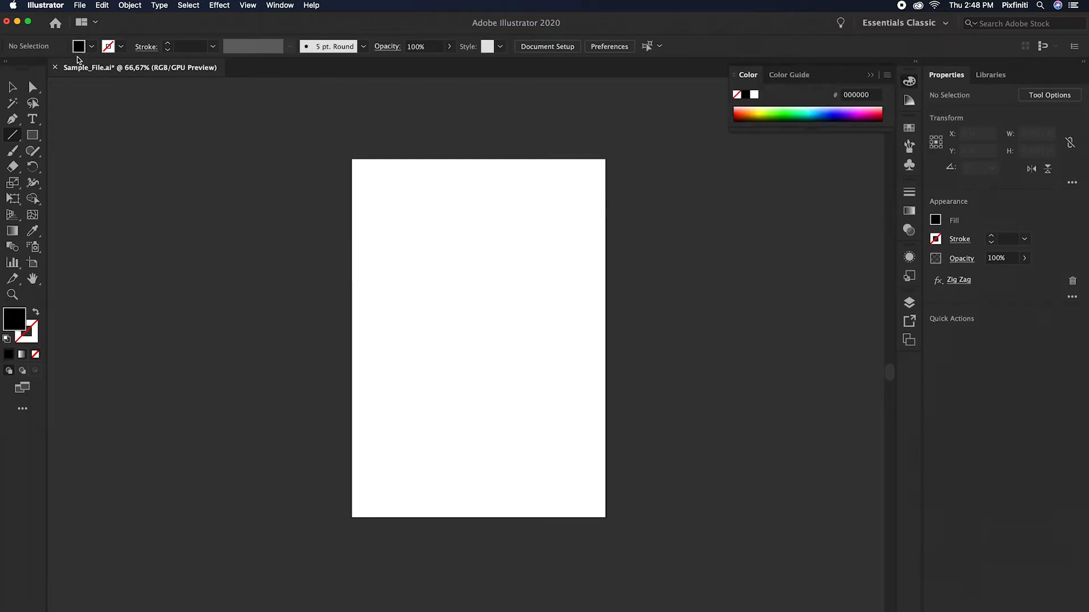
{"action": "left_click", "coordinate": [91, 46]}
{"action": "left_click", "coordinate": [8, 69]}
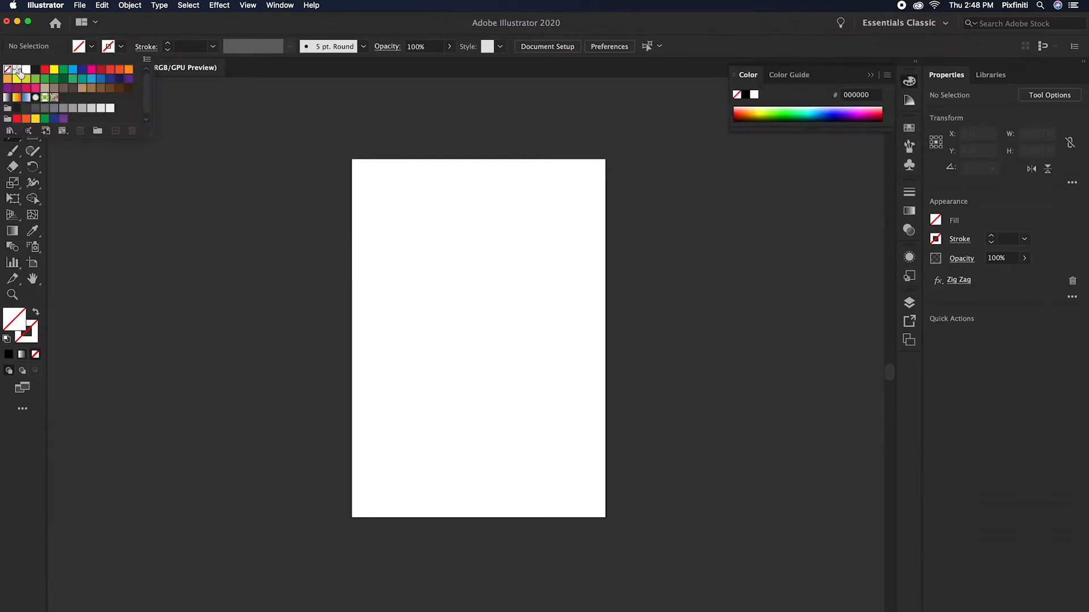
{"action": "left_click", "coordinate": [122, 48]}
{"action": "left_click", "coordinate": [121, 46]}
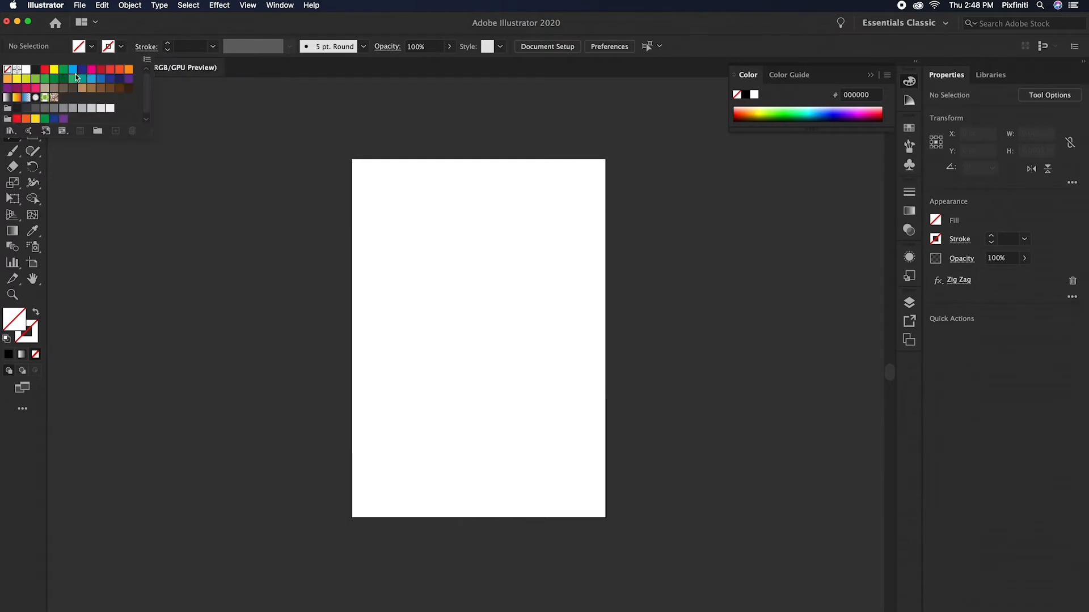
{"action": "left_click", "coordinate": [17, 108]}
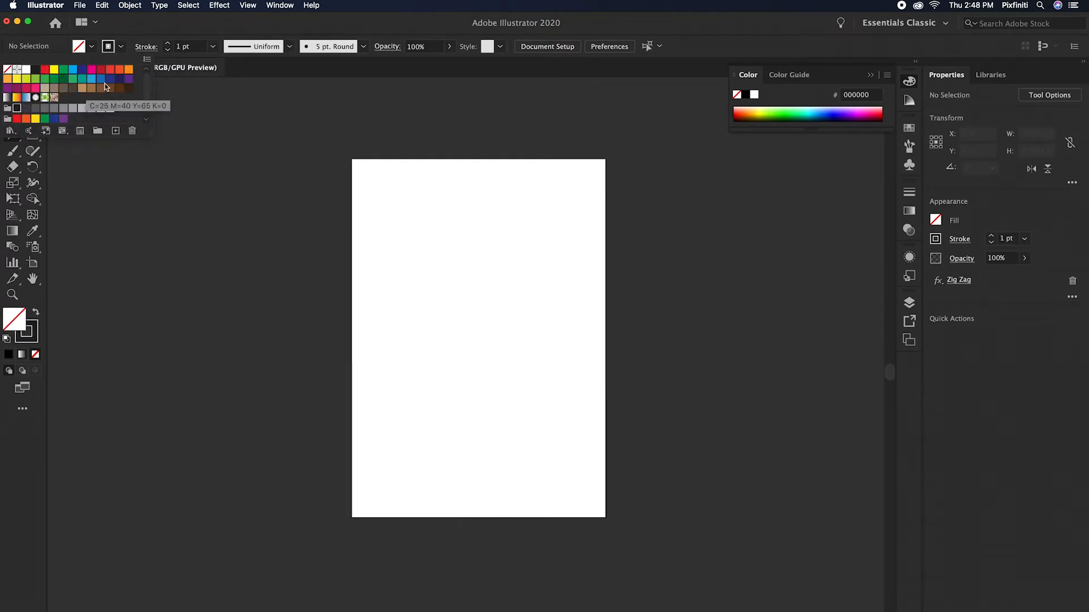
Step: Set the stroke weight to 20 pt and draw a horizontal line about 420 pt long across the artboard's middle
{"action": "left_click", "coordinate": [182, 50]}
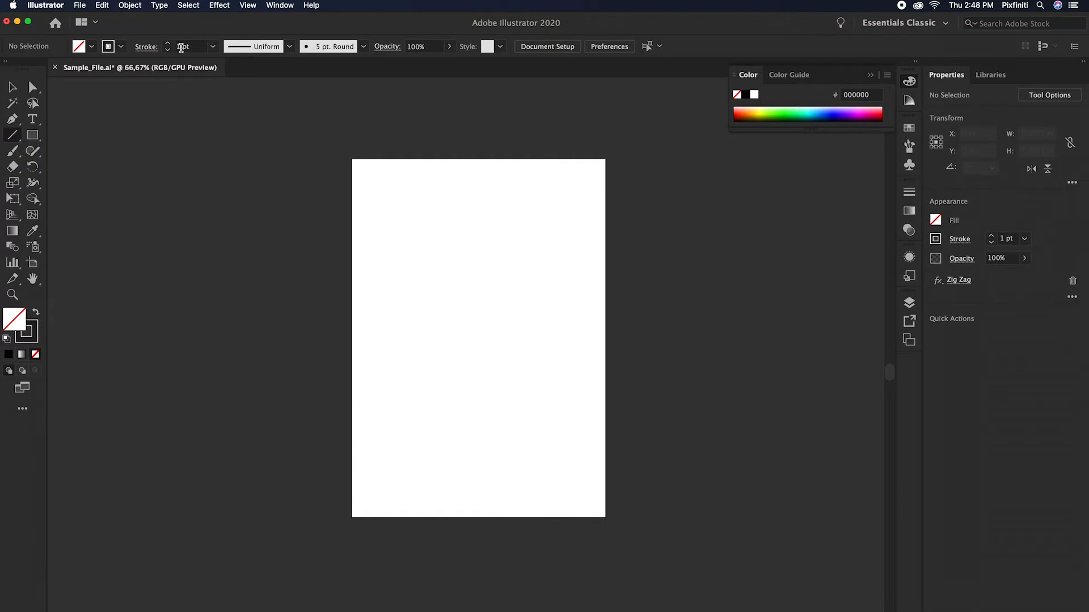
{"action": "double_click", "coordinate": [181, 48]}
{"action": "type", "text": "20"}
{"action": "key", "text": "Tab"}
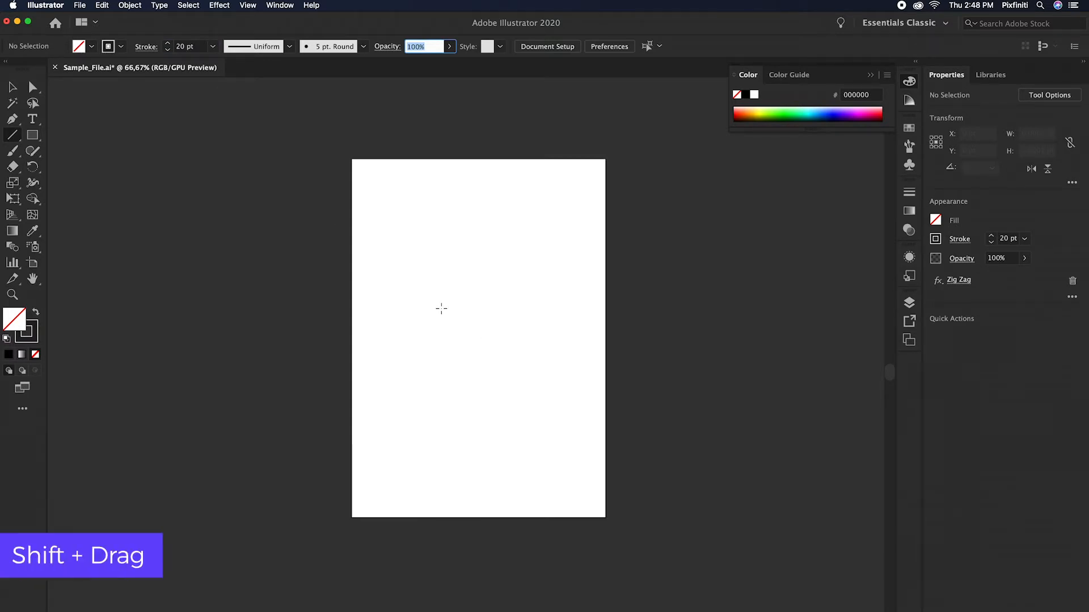
{"action": "left_click_drag", "start_coordinate": [387, 336], "coordinate": [566, 338]}
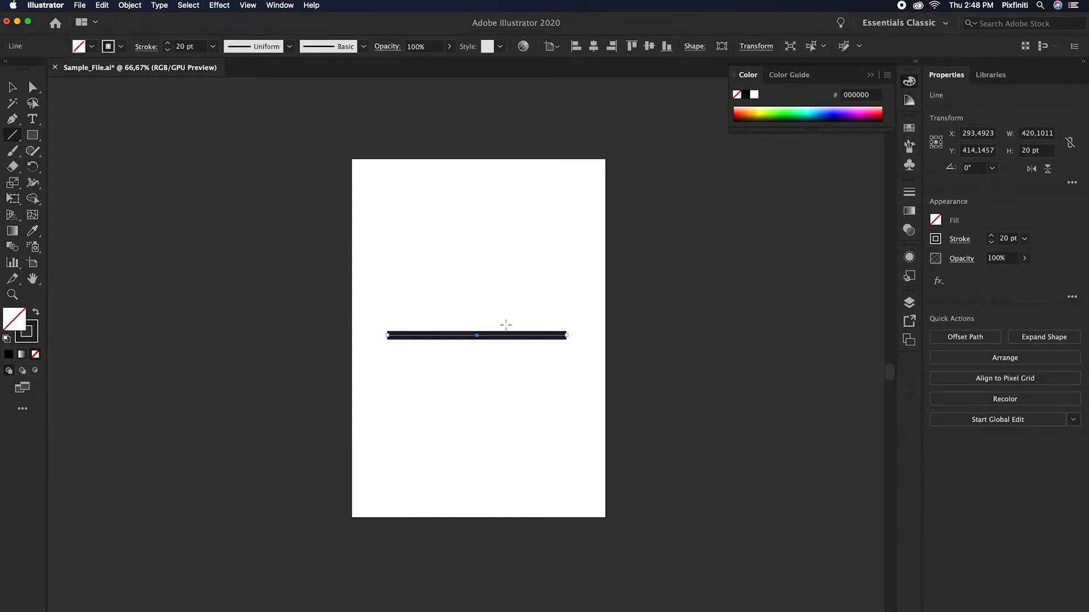
Step: Apply a Zig Zag effect to the line with smooth points, 21 pt absolute size and 6 ridges per segment
{"action": "left_click", "coordinate": [221, 5]}
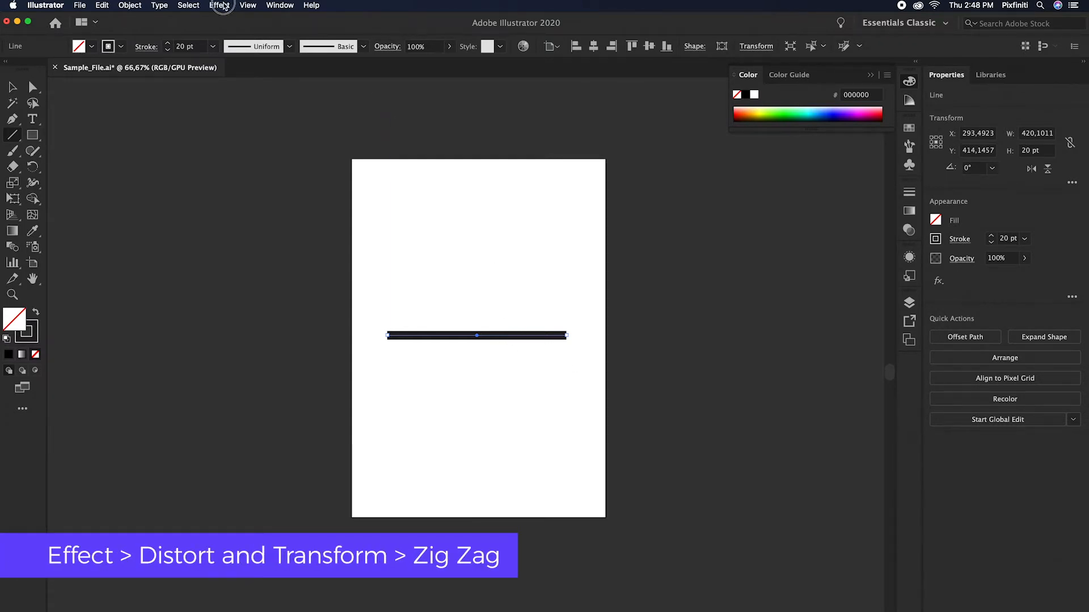
{"action": "mouse_move", "coordinate": [264, 102]}
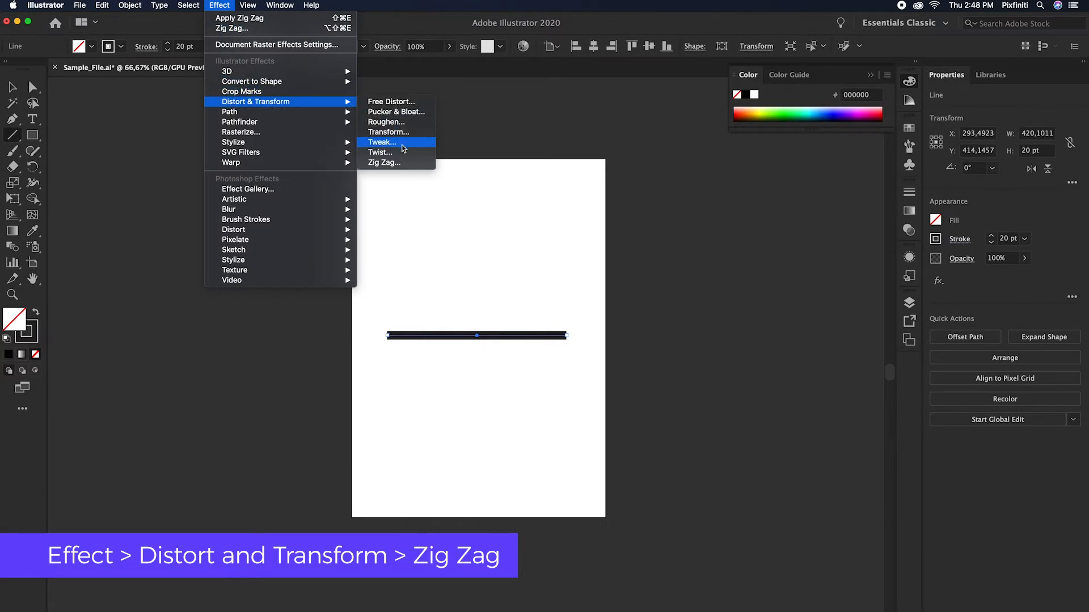
{"action": "left_click", "coordinate": [398, 163]}
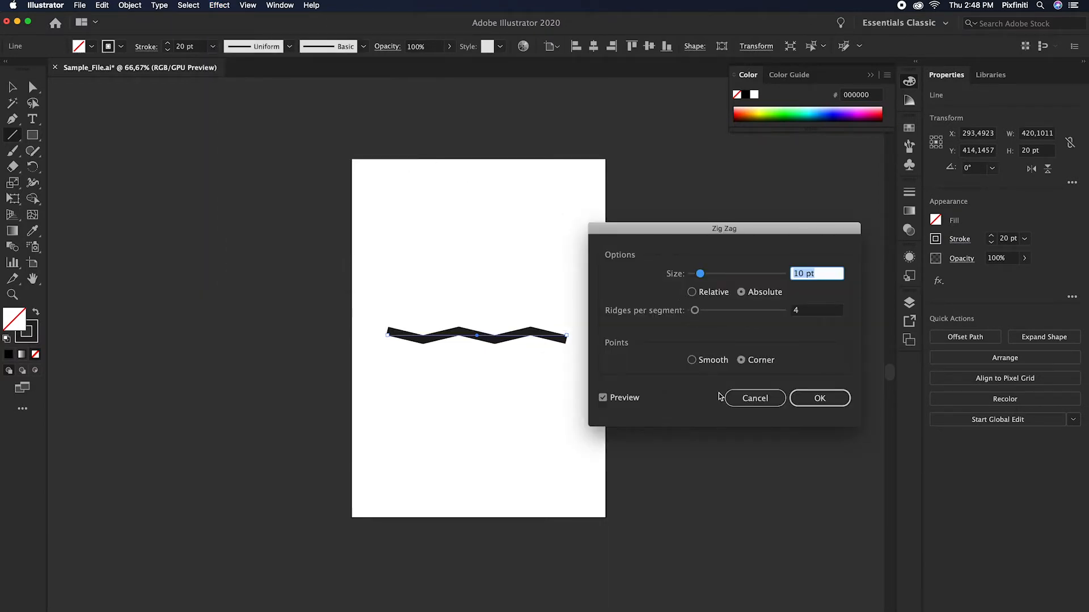
{"action": "left_click", "coordinate": [692, 360]}
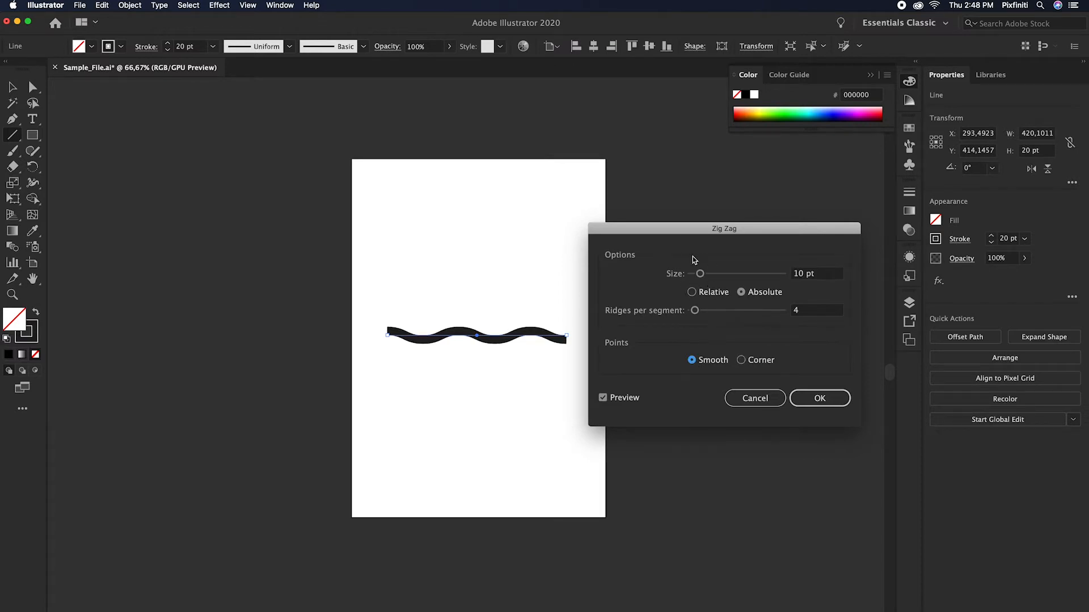
{"action": "left_click_drag", "start_coordinate": [700, 276], "coordinate": [701, 313]}
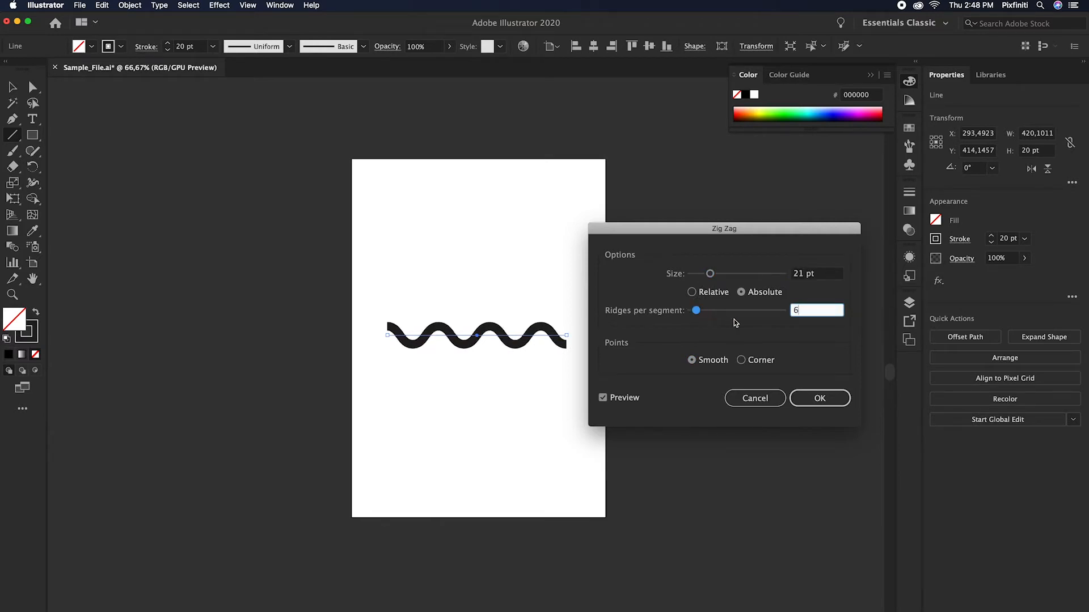
{"action": "left_click", "coordinate": [817, 398]}
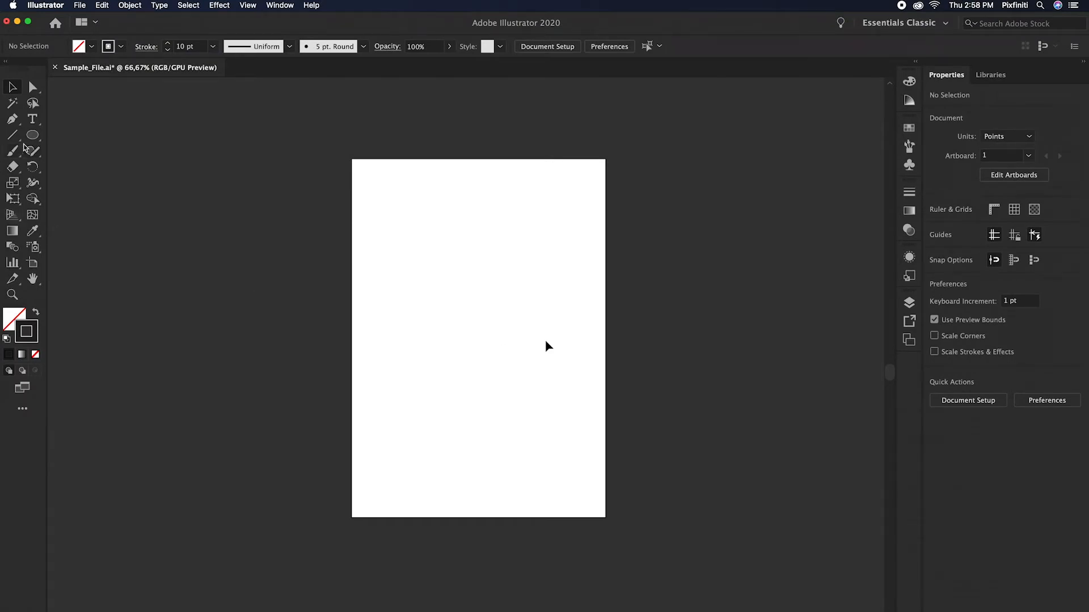
Step: Draw a 10 pt horizontal line about 373 pt long across the blank artboard's middle and give it round caps
{"action": "left_click_drag", "start_coordinate": [13, 138], "coordinate": [78, 137]}
{"action": "left_click_drag", "start_coordinate": [480, 338], "coordinate": [555, 338]}
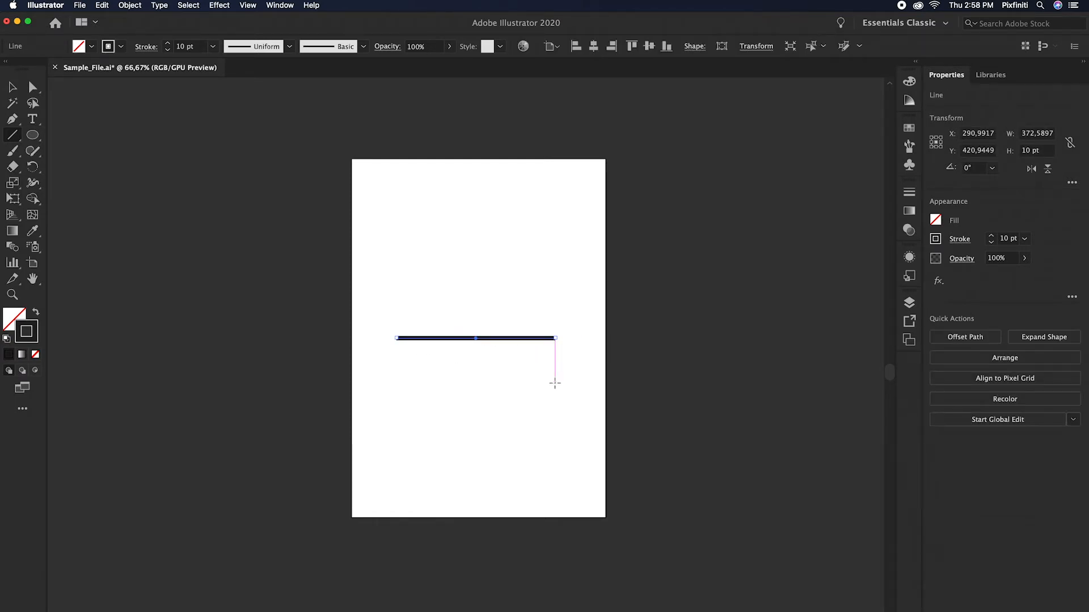
{"action": "left_click", "coordinate": [146, 47]}
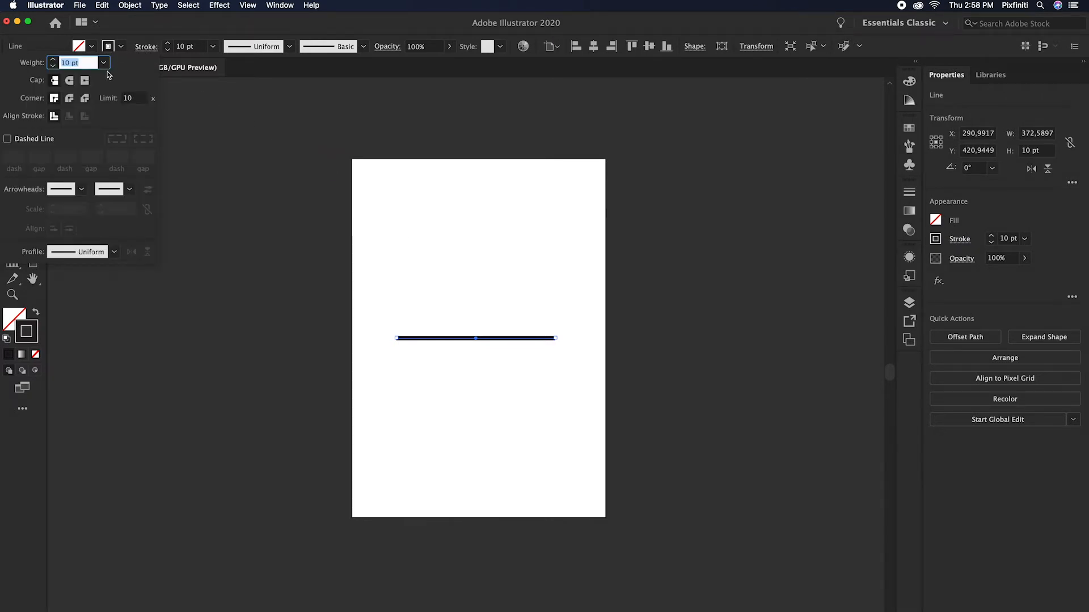
{"action": "left_click", "coordinate": [69, 83]}
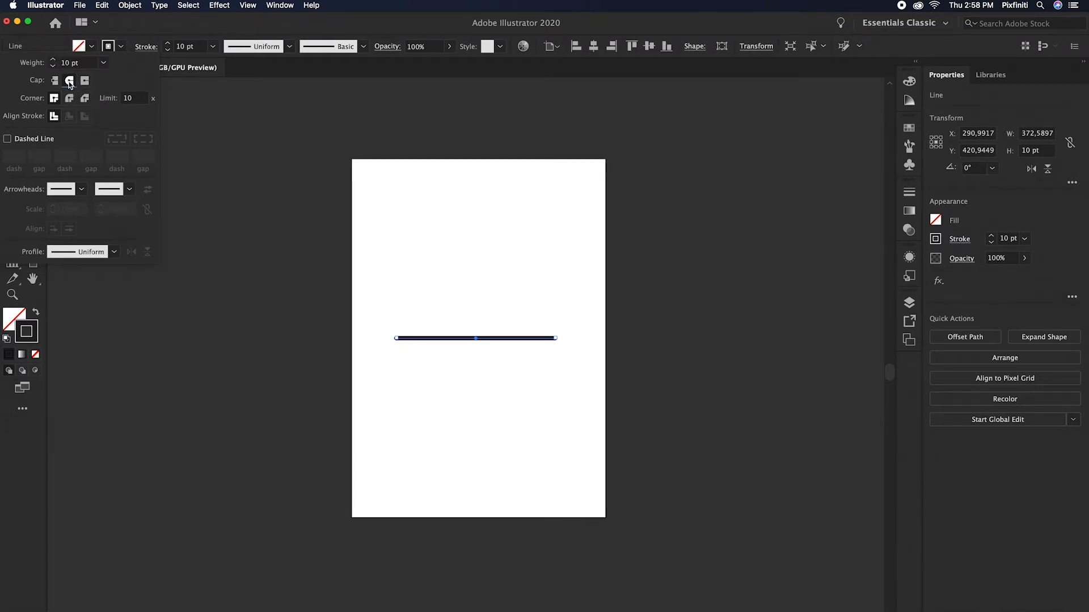
Step: Make the line's stroke dashed with a 0 pt dash and a 30 pt gap
{"action": "left_click", "coordinate": [23, 140]}
{"action": "left_click", "coordinate": [13, 157]}
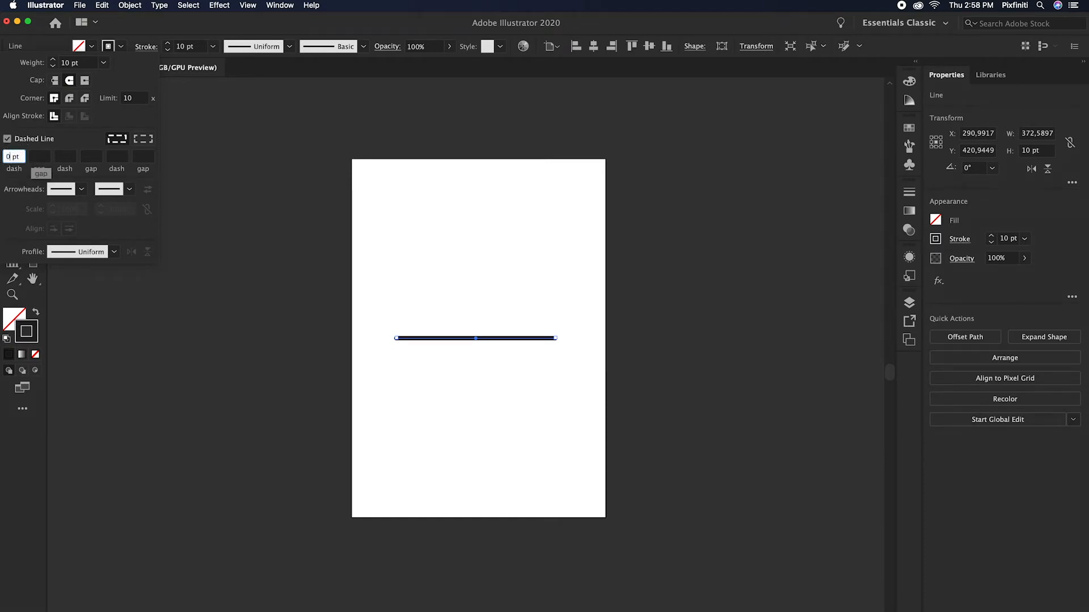
{"action": "left_click", "coordinate": [44, 160]}
{"action": "type", "text": "30"}
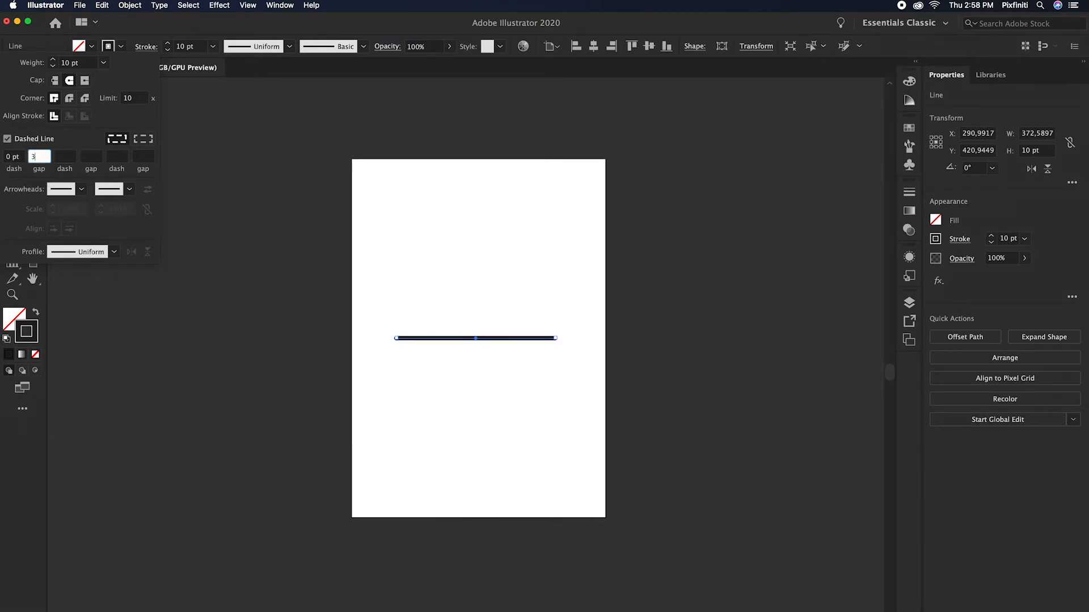
{"action": "key", "text": "Tab"}
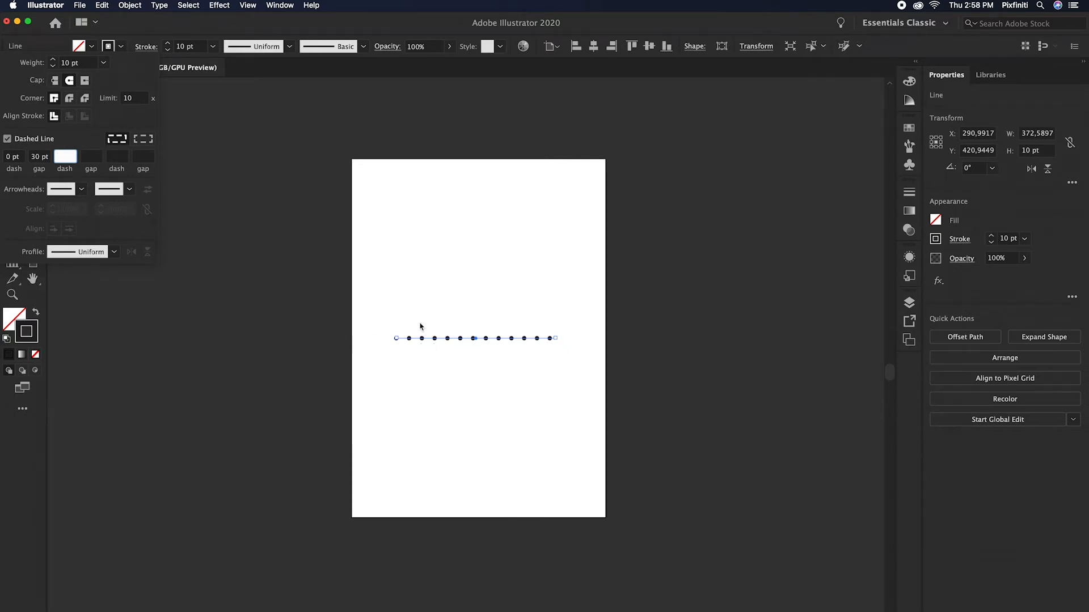
{"action": "left_click", "coordinate": [470, 268]}
Step: Move the dotted line up near the artboard's top edge, centred horizontally
{"action": "left_click", "coordinate": [12, 87]}
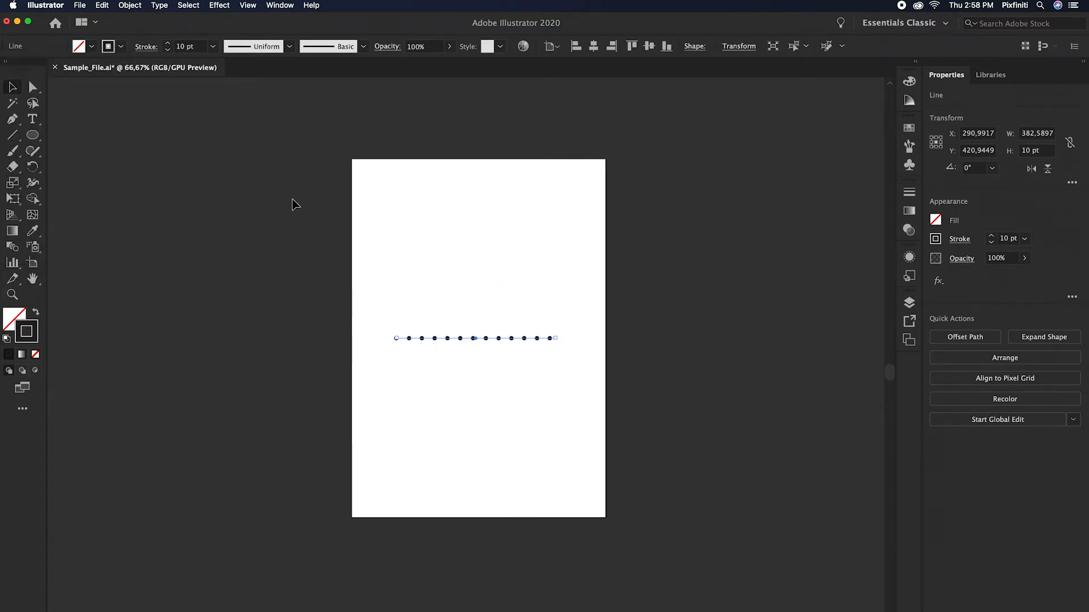
{"action": "left_click", "coordinate": [292, 200]}
{"action": "left_click_drag", "start_coordinate": [546, 338], "coordinate": [547, 188]}
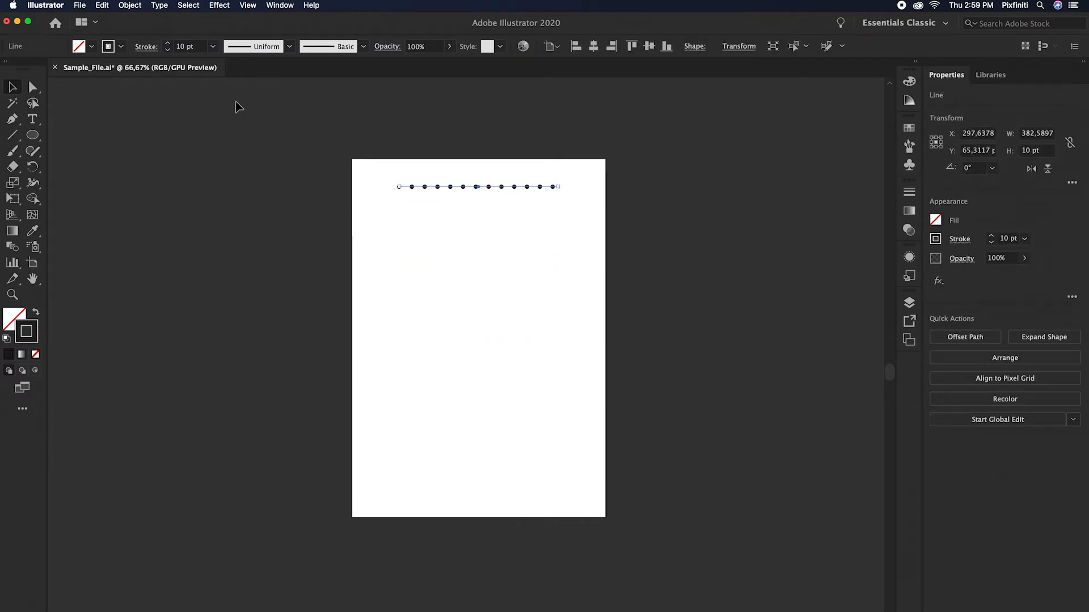
Step: Set the dotted line's dash gap to 20 pt and deselect the line
{"action": "left_click", "coordinate": [142, 47]}
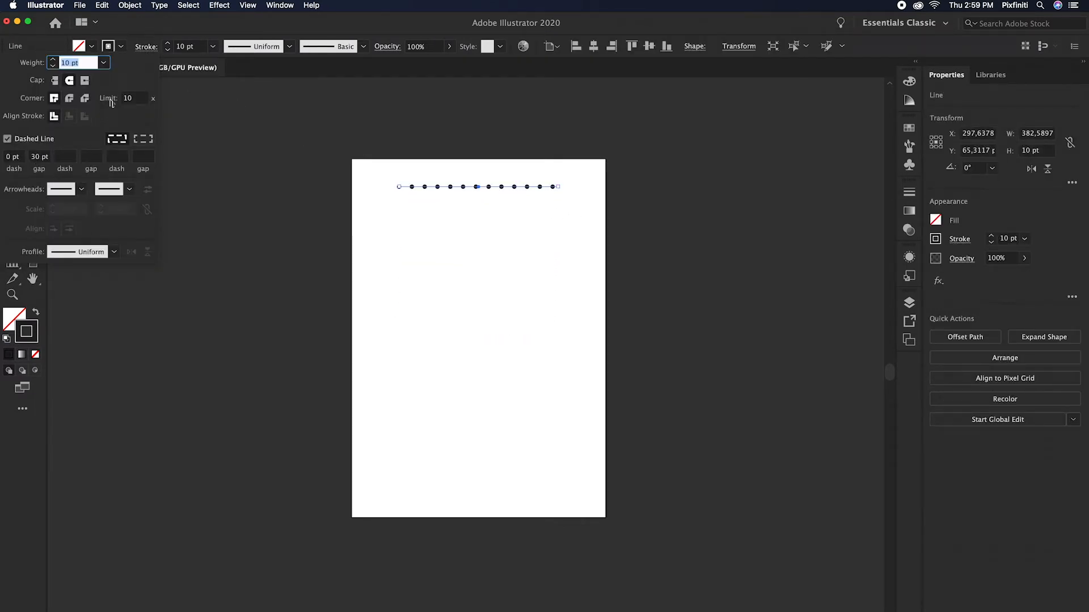
{"action": "left_click", "coordinate": [40, 156]}
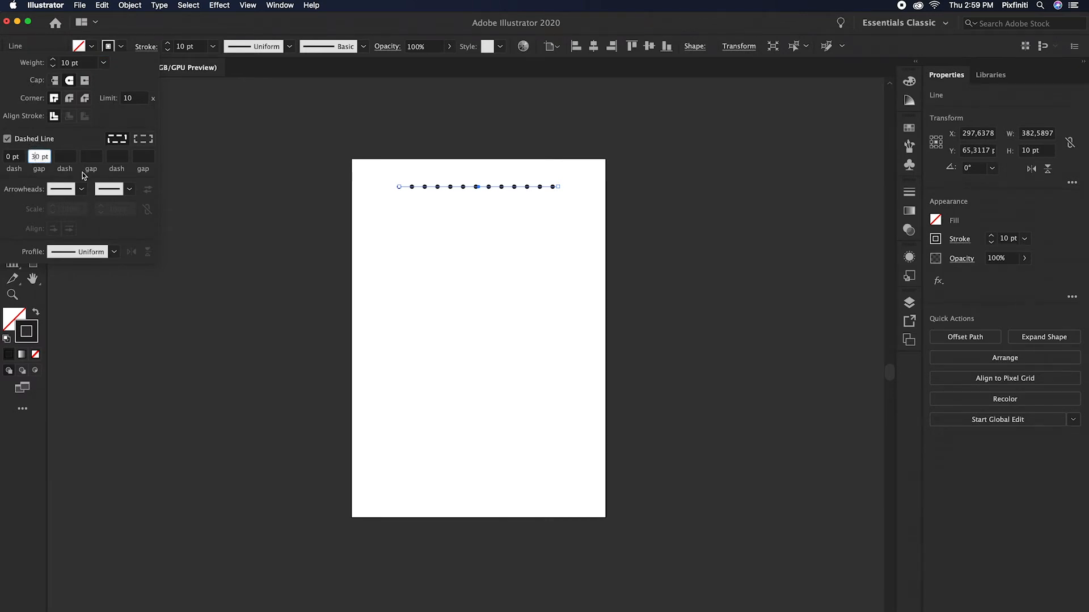
{"action": "key", "text": "BackSpace"}
{"action": "type", "text": "2"}
{"action": "key", "text": "Tab"}
{"action": "left_click", "coordinate": [452, 172]}
{"action": "left_click", "coordinate": [481, 175]}
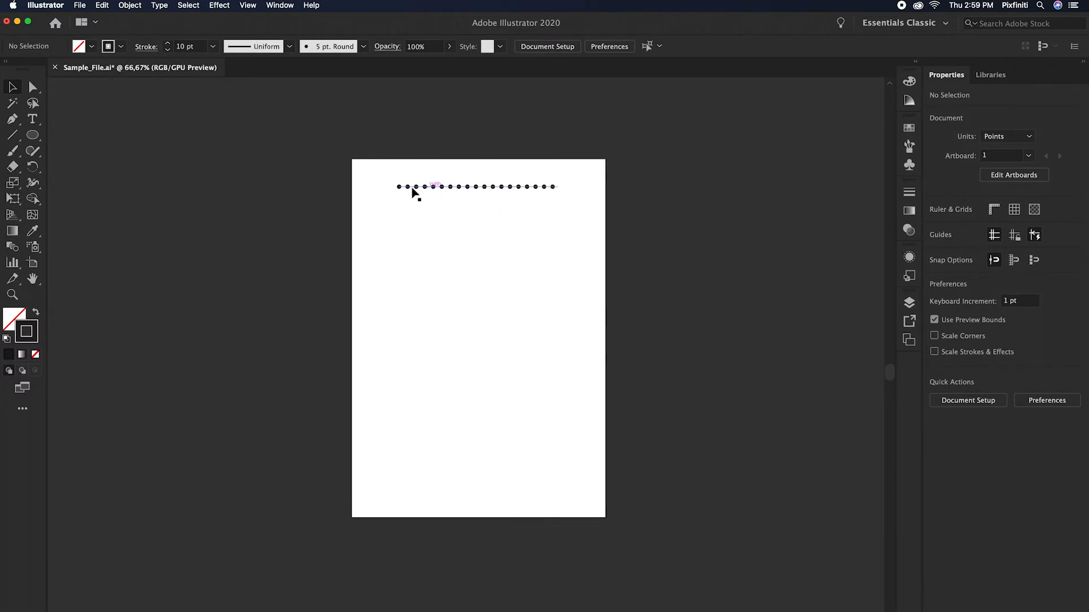
Step: Draw a dotted circle about 435 pt in diameter around the artboard's middle, below the dotted line
{"action": "left_click", "coordinate": [33, 135]}
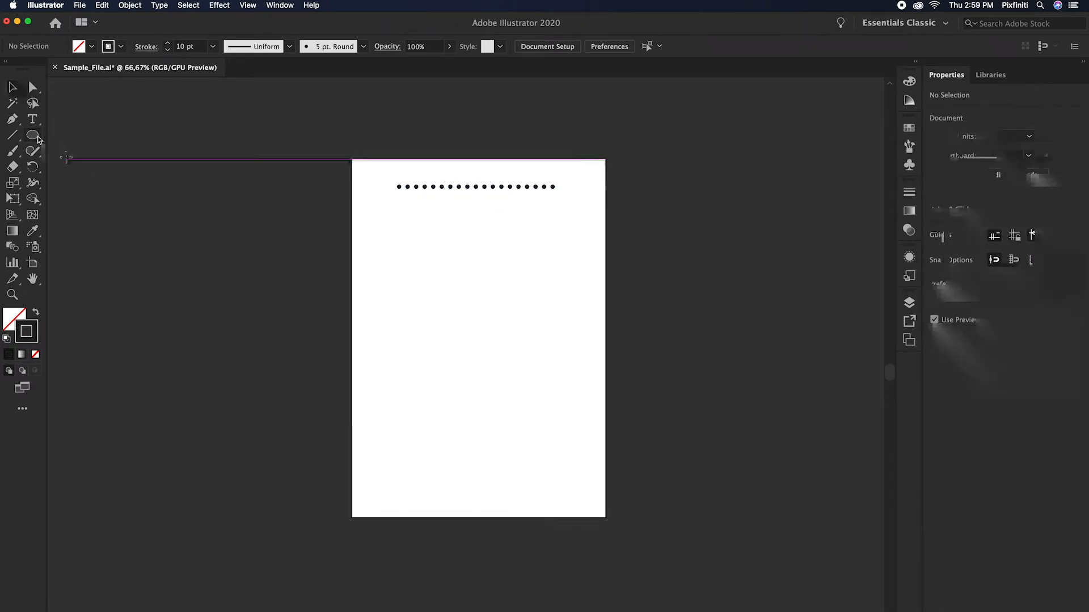
{"action": "left_click_drag", "start_coordinate": [37, 137], "coordinate": [90, 163]}
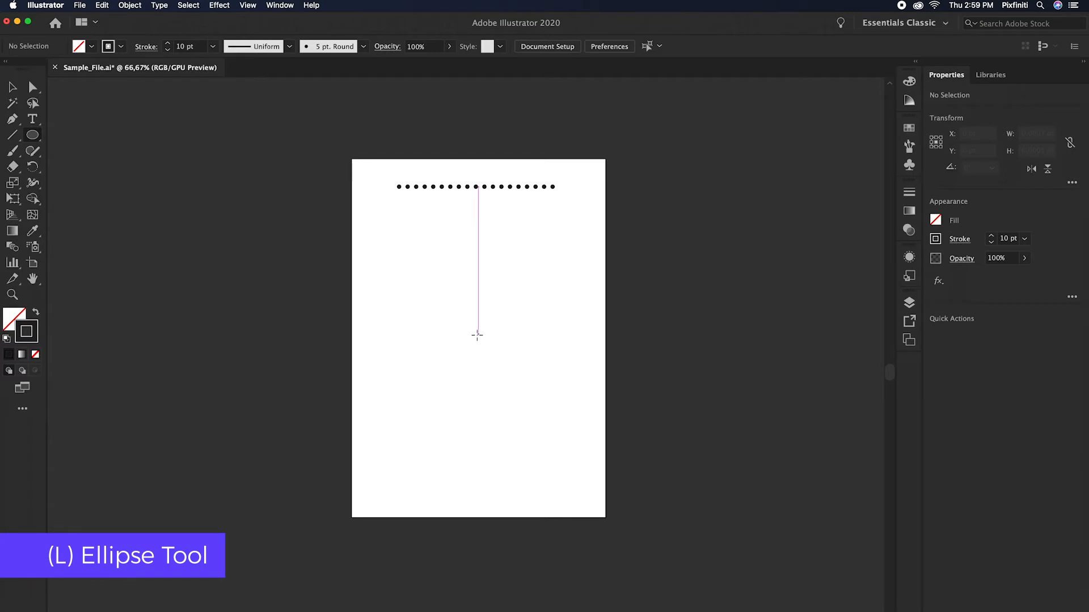
{"action": "left_click_drag", "start_coordinate": [476, 338], "coordinate": [569, 421]}
{"action": "left_click_drag", "start_coordinate": [571, 423], "coordinate": [569, 426]}
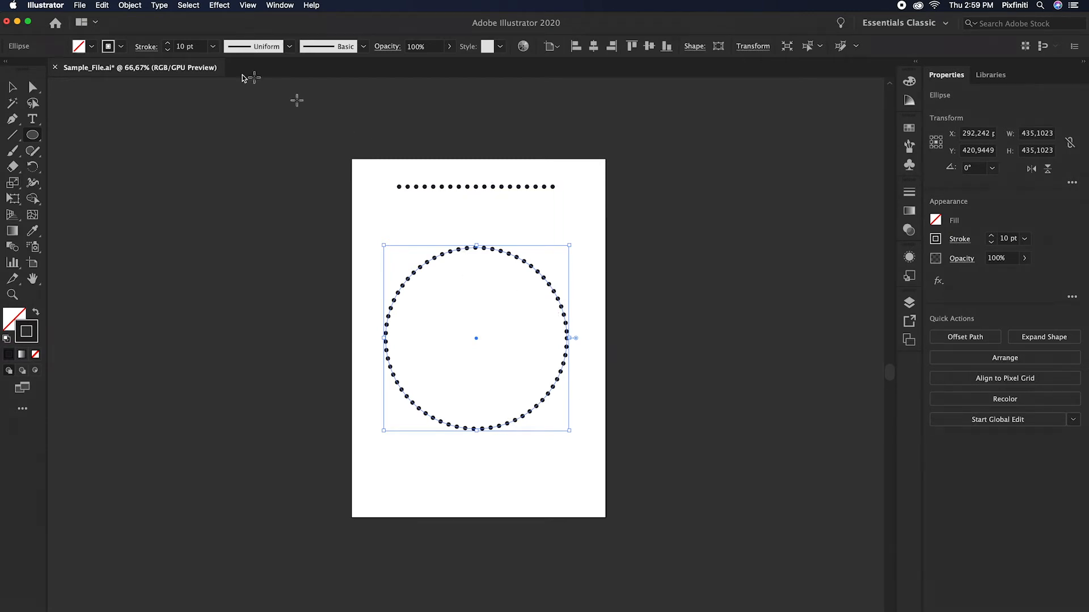
Step: Set the circle's dash gap to 30 pt and switch off its Dashed Line option
{"action": "left_click", "coordinate": [139, 49]}
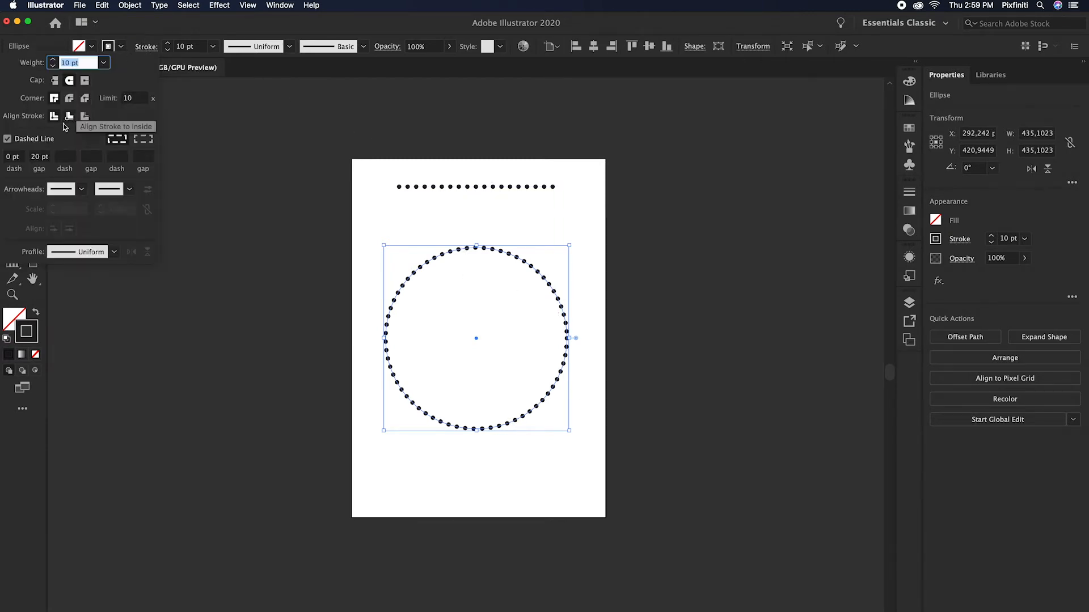
{"action": "double_click", "coordinate": [37, 158]}
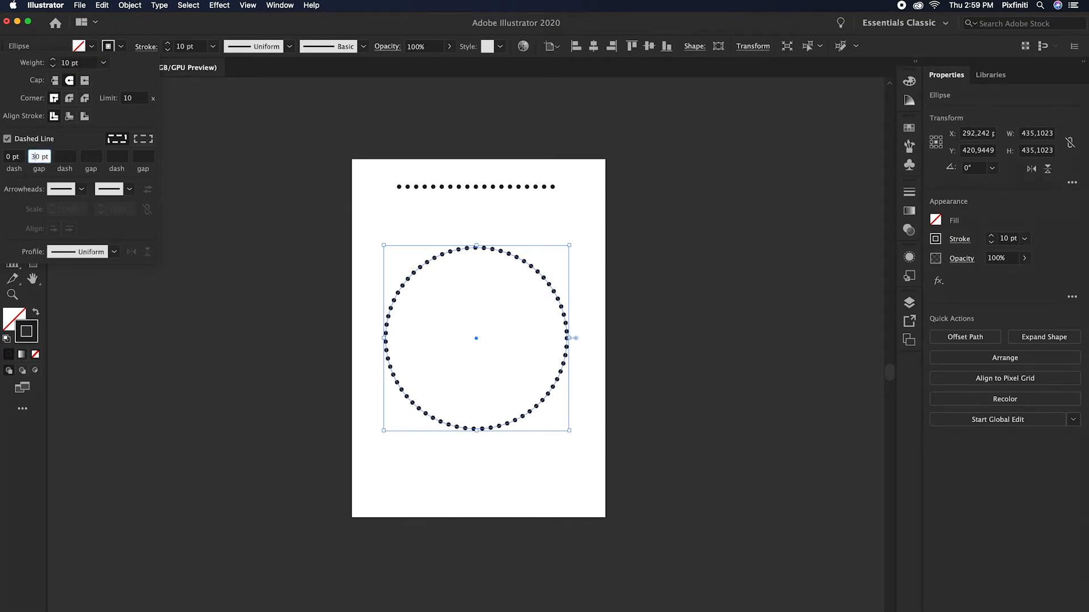
{"action": "type", "text": "3"}
{"action": "key", "text": "Tab"}
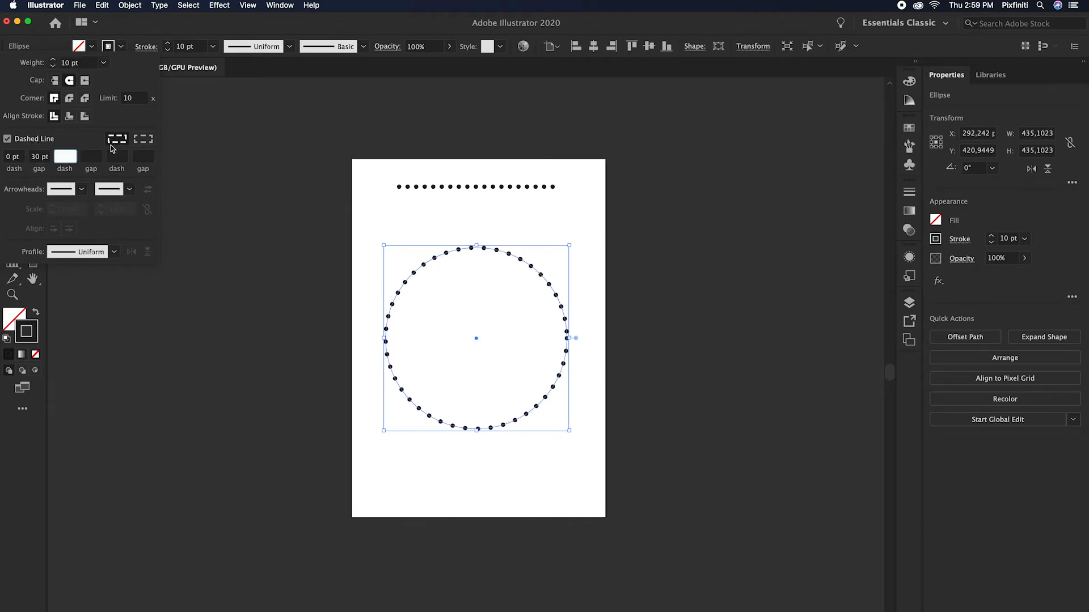
{"action": "left_click", "coordinate": [7, 139]}
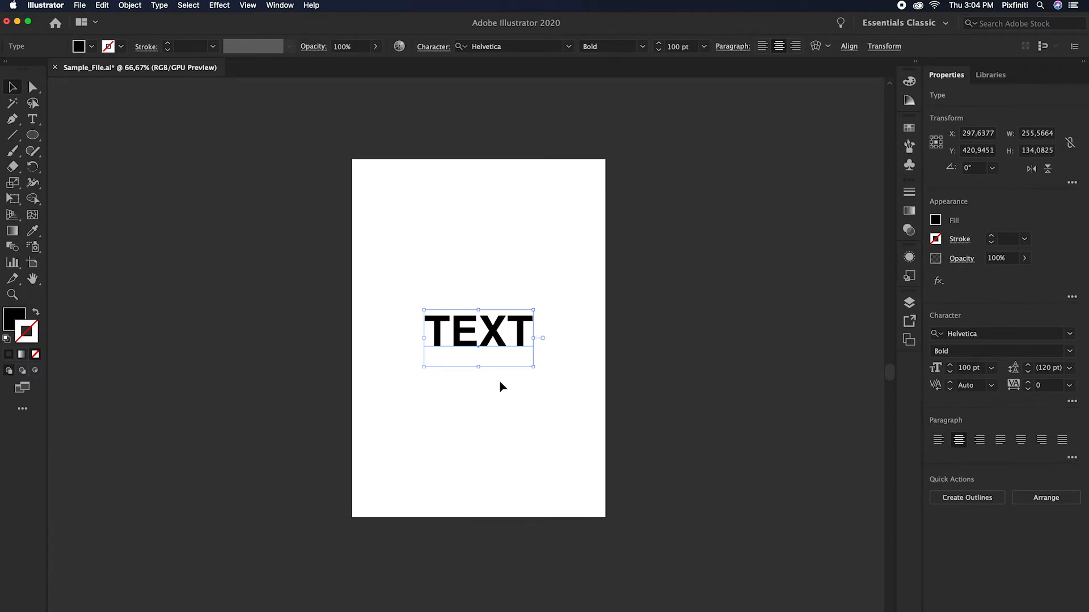
Step: Try converting the word TEXT to outlines and undo the conversion
{"action": "right_click", "coordinate": [490, 333]}
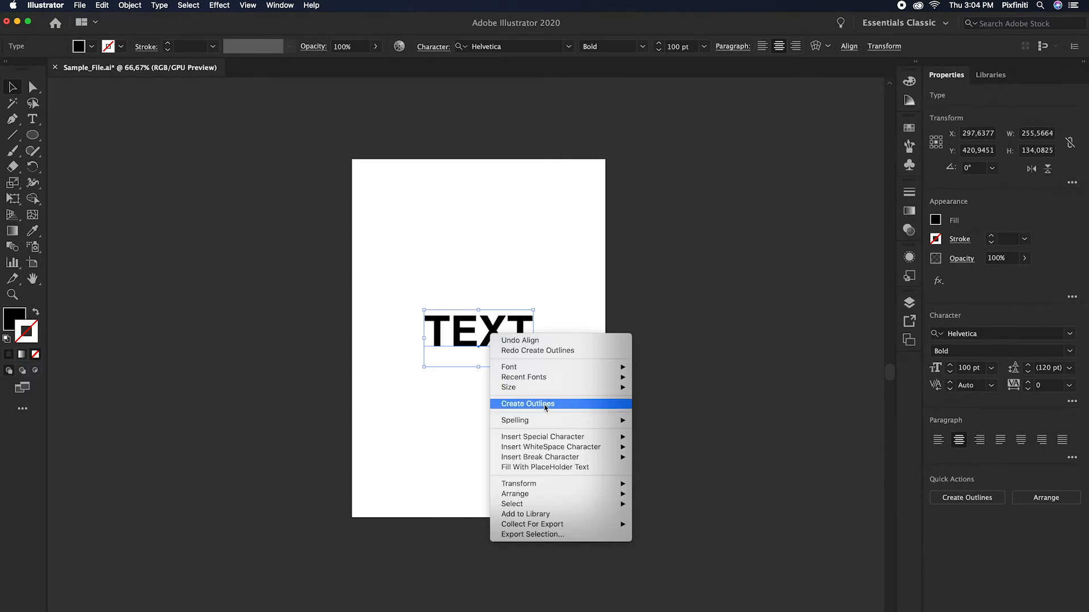
{"action": "left_click", "coordinate": [567, 406]}
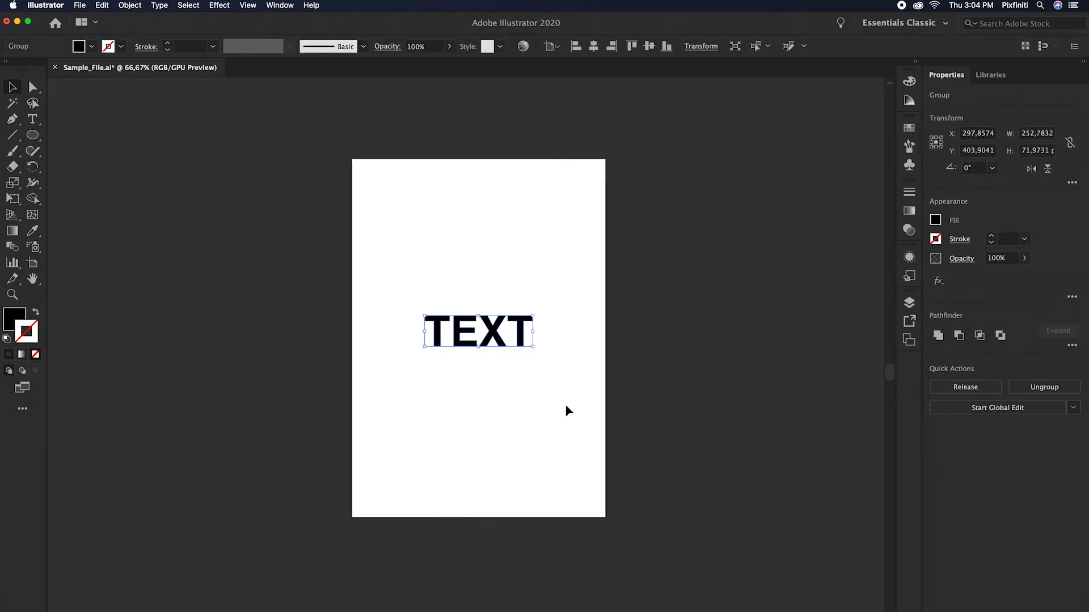
{"action": "key", "text": "super+z"}
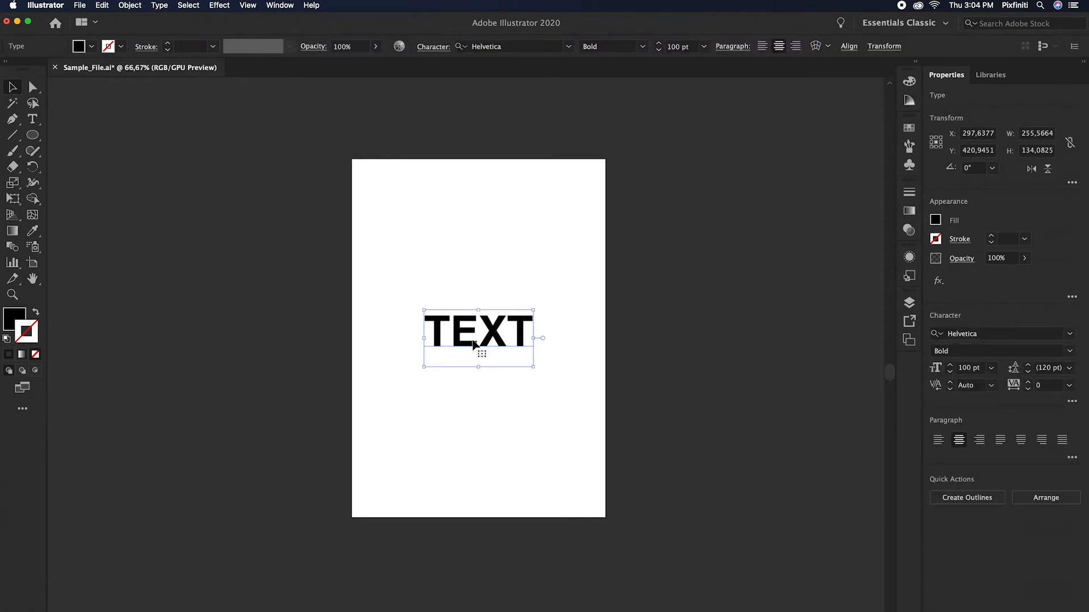
Step: Convert the word TEXT to outlines
{"action": "left_click", "coordinate": [157, 5]}
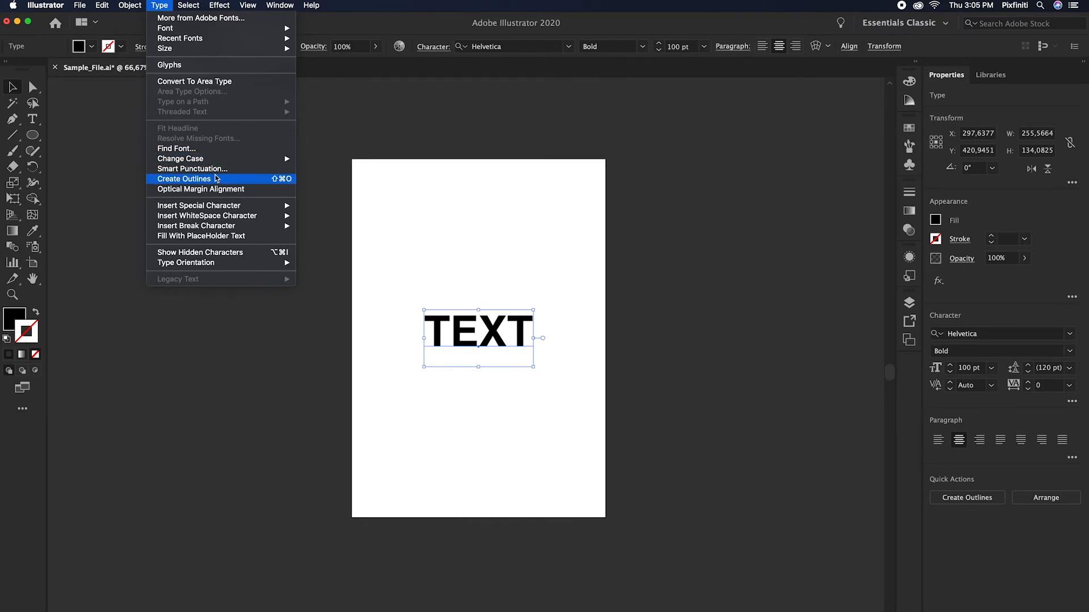
{"action": "left_click", "coordinate": [262, 184]}
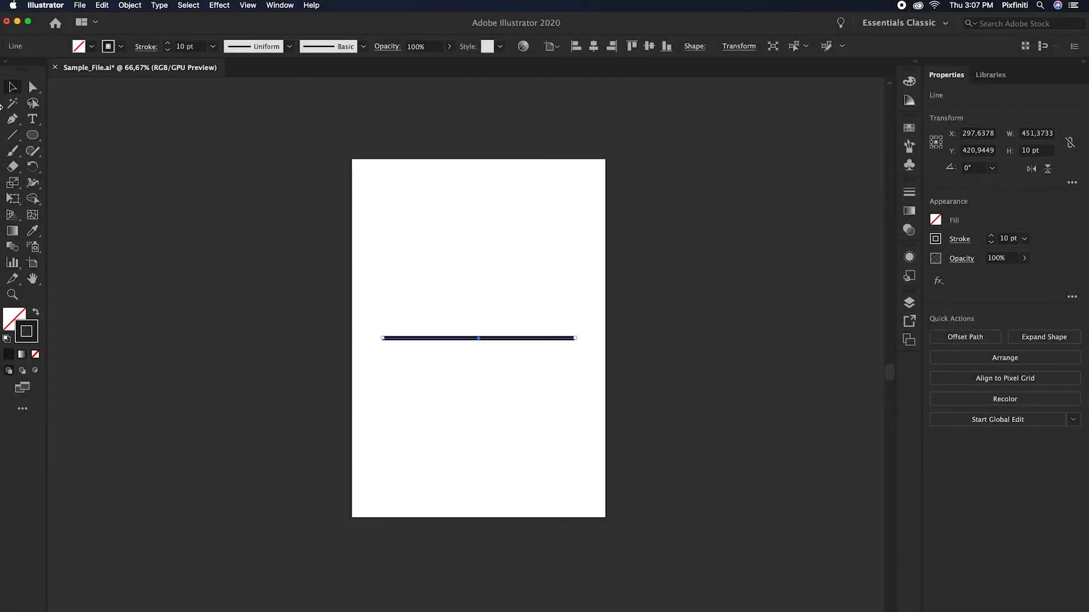
Step: Bend the middle of the horizontal line downward with the Curvature tool into a smooth arc about 82 pt high
{"action": "left_click_drag", "start_coordinate": [12, 119], "coordinate": [57, 183]}
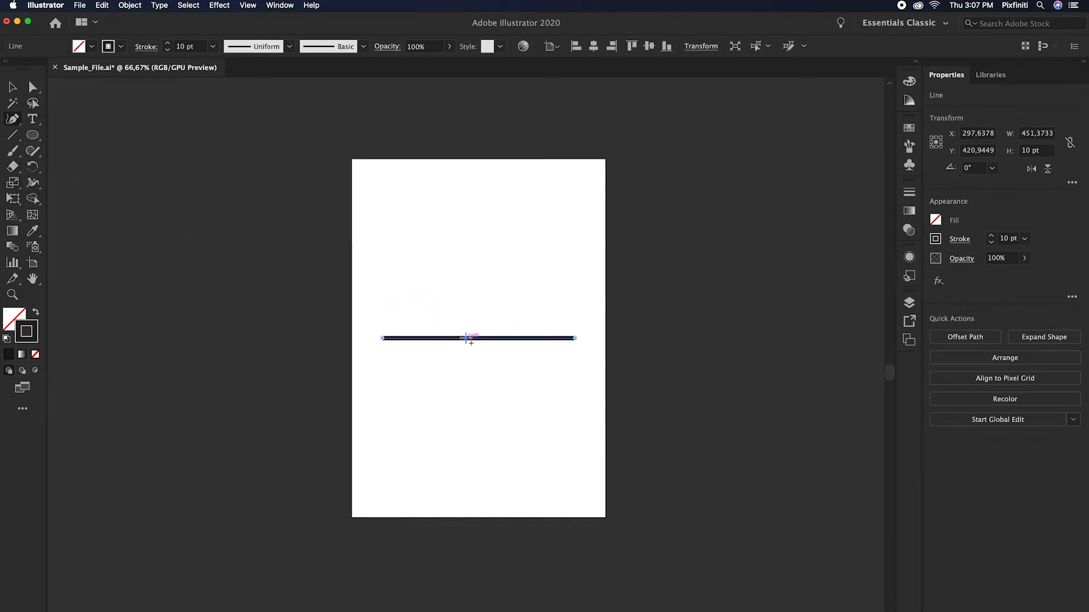
{"action": "left_click_drag", "start_coordinate": [465, 338], "coordinate": [479, 369]}
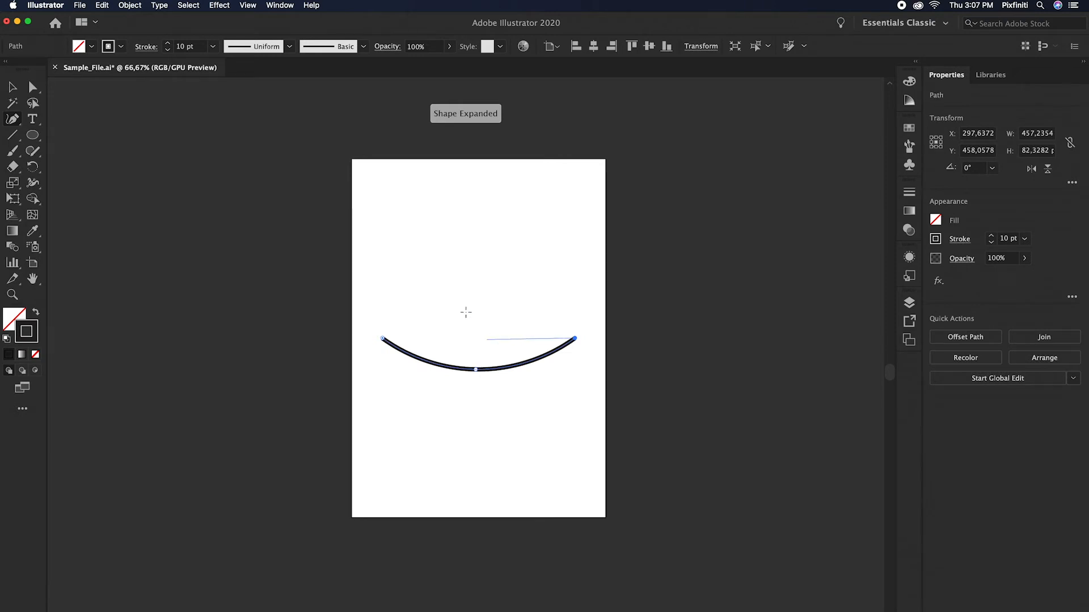
{"action": "left_click", "coordinate": [12, 87]}
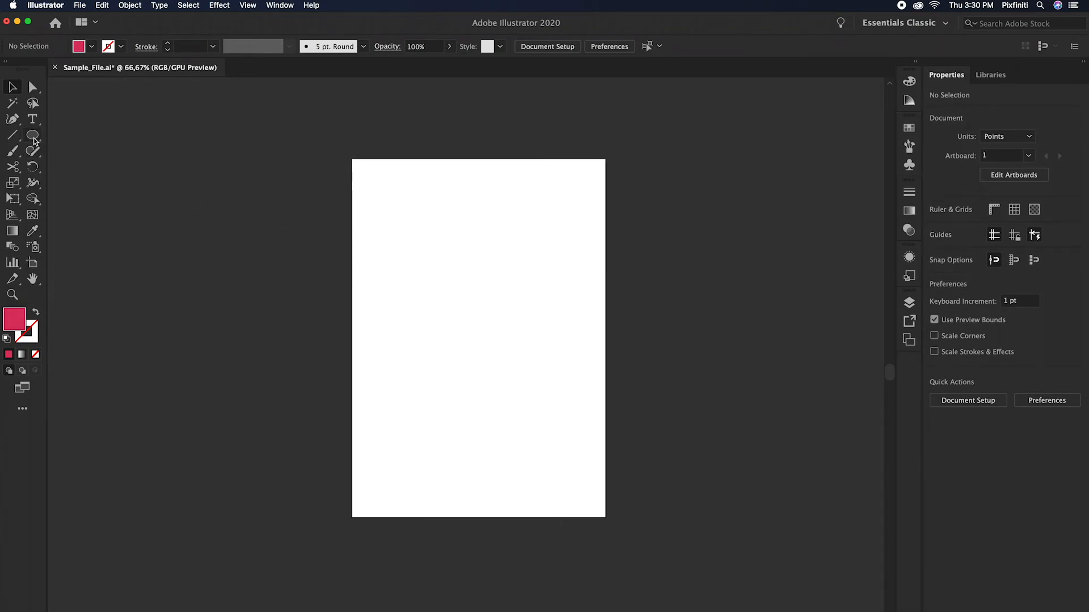
Step: Draw a red circle about 299 pt in diameter from the artboard's centre and cut it at its top and bottom anchor points with the Scissors tool
{"action": "left_click_drag", "start_coordinate": [34, 141], "coordinate": [80, 165]}
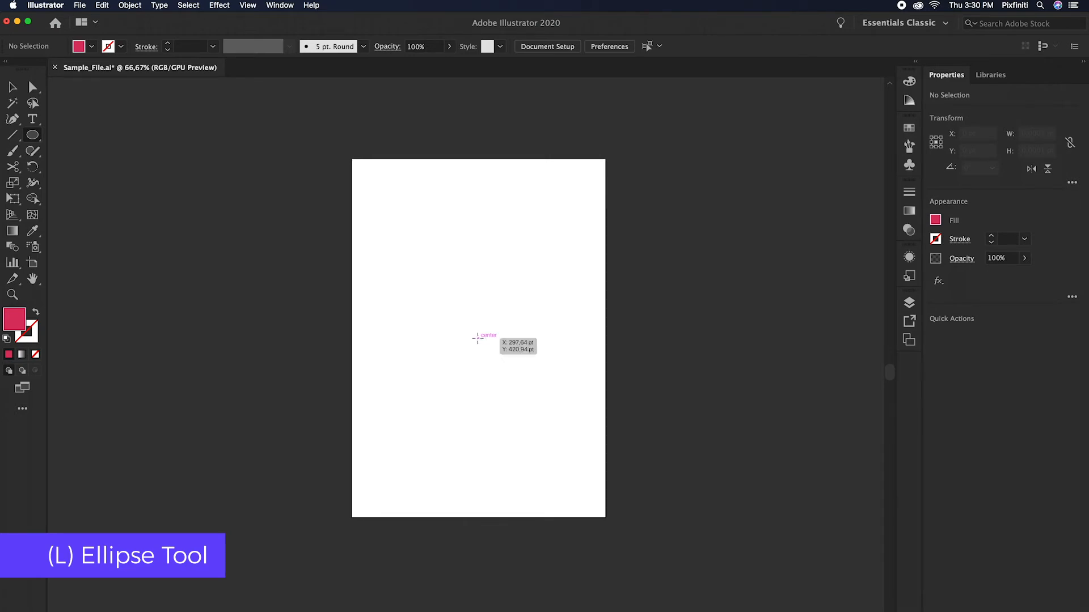
{"action": "left_click_drag", "start_coordinate": [477, 339], "coordinate": [543, 398]}
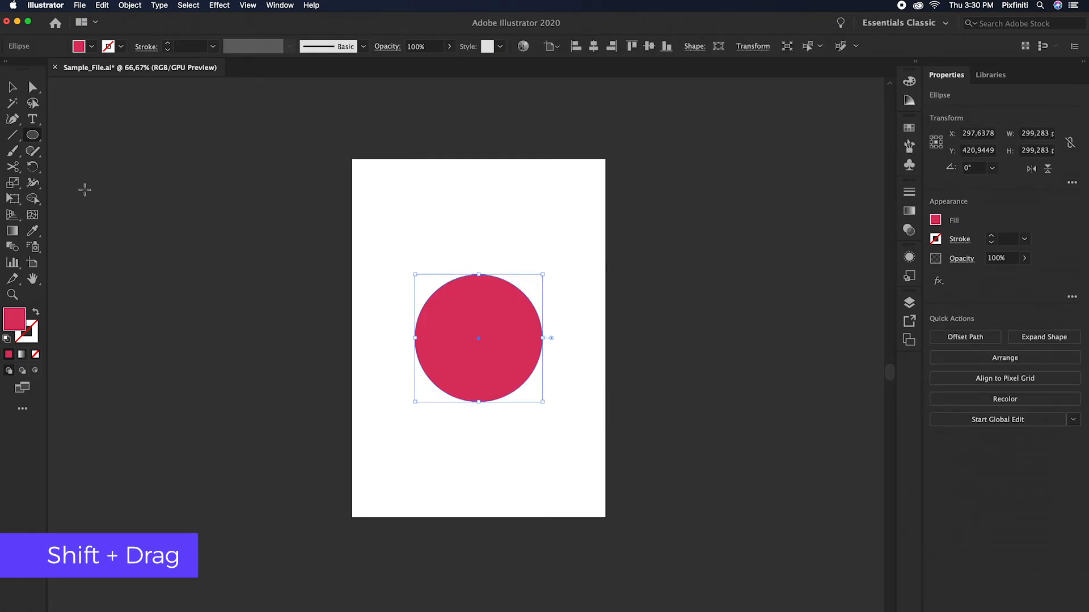
{"action": "left_click", "coordinate": [12, 167]}
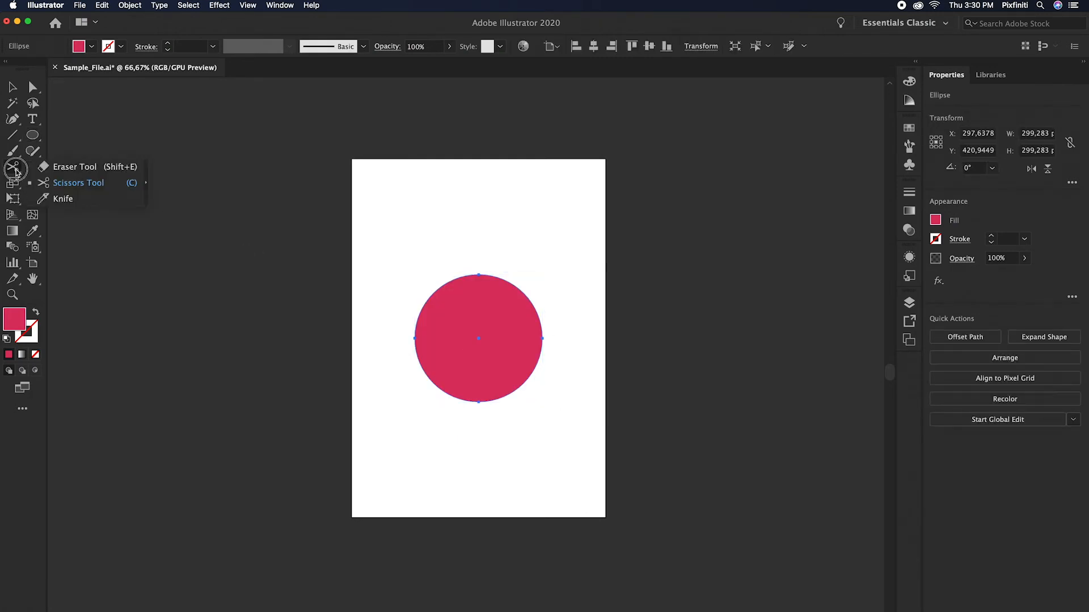
{"action": "left_click", "coordinate": [104, 185]}
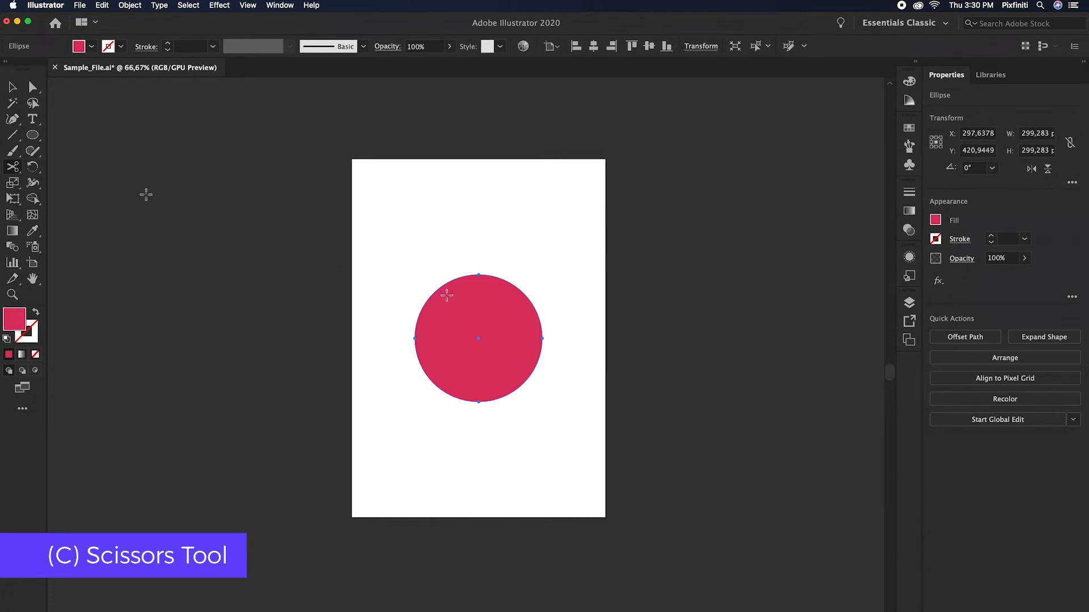
{"action": "left_click", "coordinate": [479, 275]}
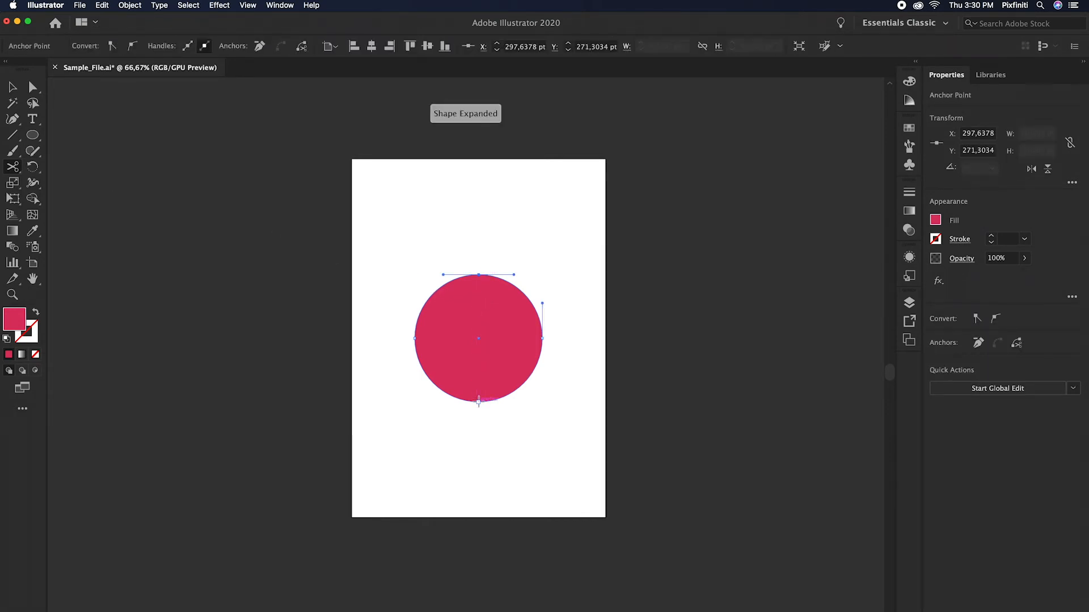
{"action": "left_click", "coordinate": [479, 401]}
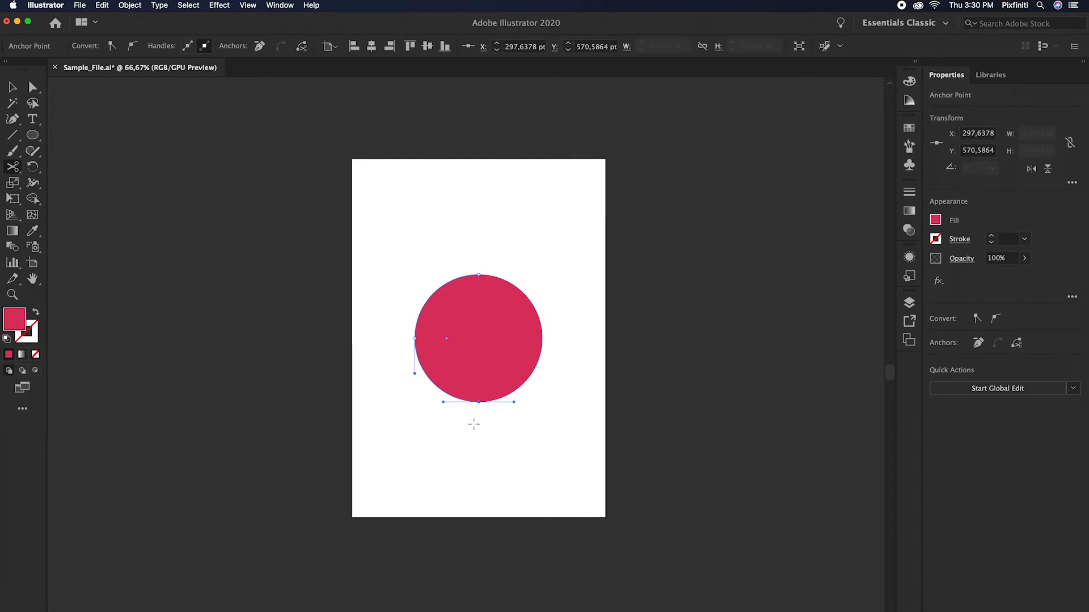
Step: Move the two halves of the cut circle horizontally apart, leaving a gap between them
{"action": "left_click", "coordinate": [11, 86]}
{"action": "left_click", "coordinate": [426, 309]}
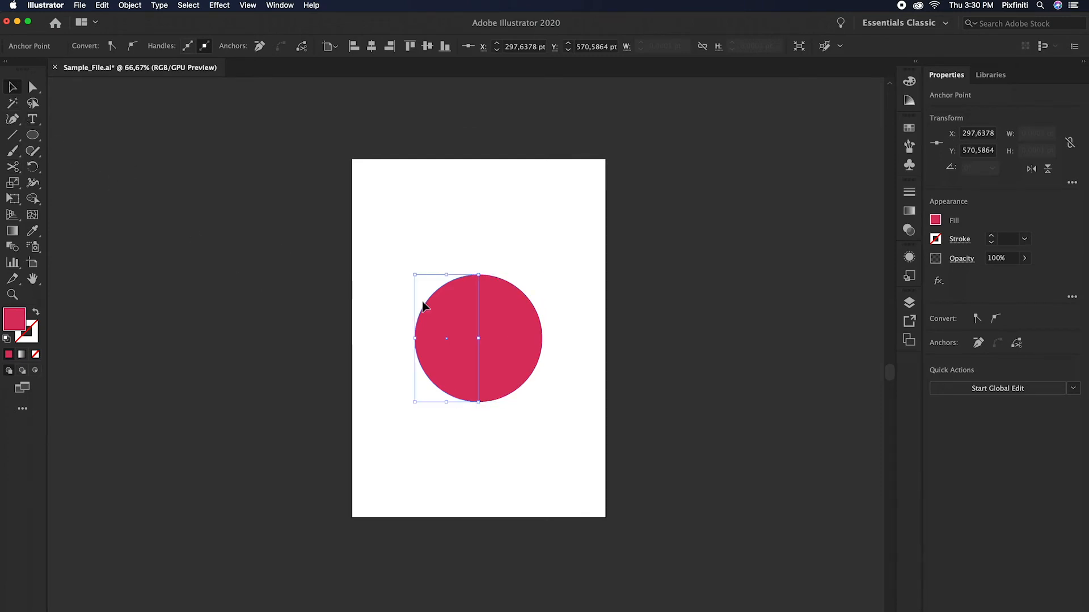
{"action": "left_click_drag", "start_coordinate": [453, 309], "coordinate": [426, 310]}
{"action": "left_click_drag", "start_coordinate": [522, 318], "coordinate": [549, 317]}
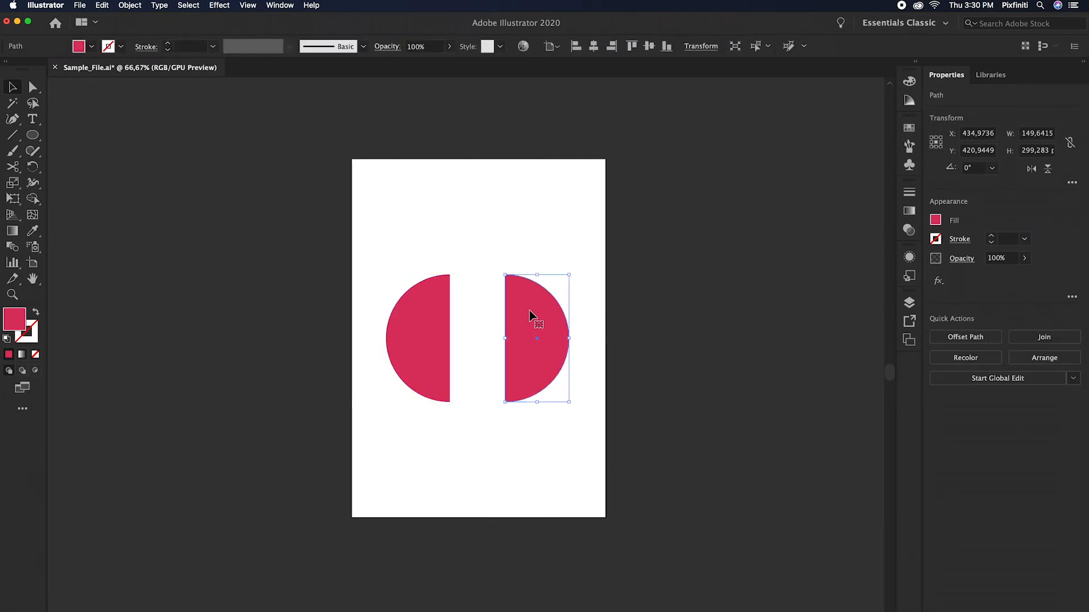
Step: Close the open path of each half circle with Join and deselect everything
{"action": "right_click", "coordinate": [534, 316]}
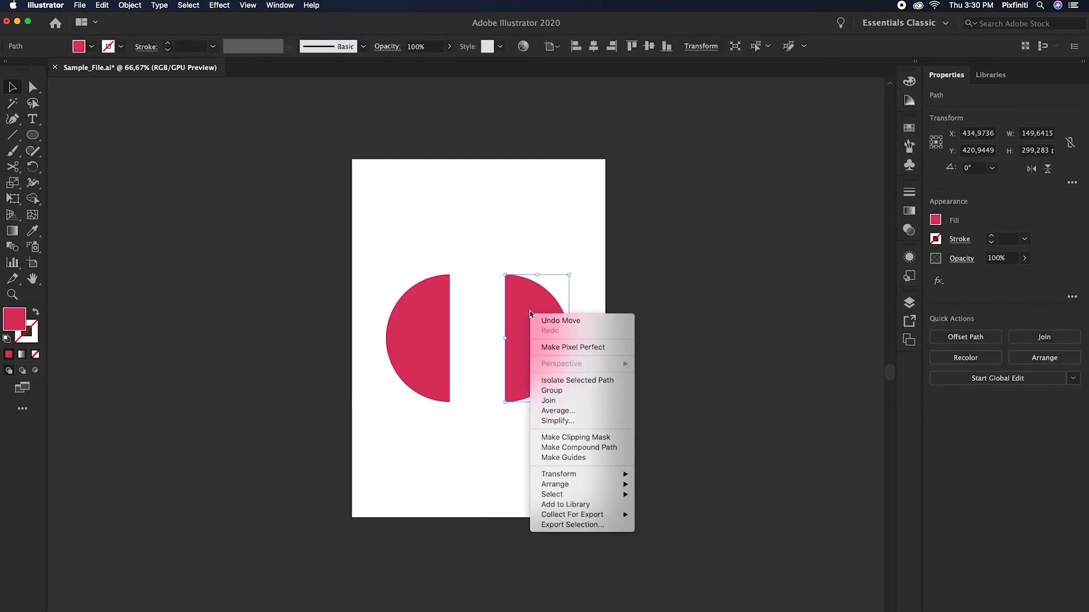
{"action": "left_click", "coordinate": [574, 404]}
{"action": "left_click", "coordinate": [414, 317]}
{"action": "right_click", "coordinate": [410, 311]}
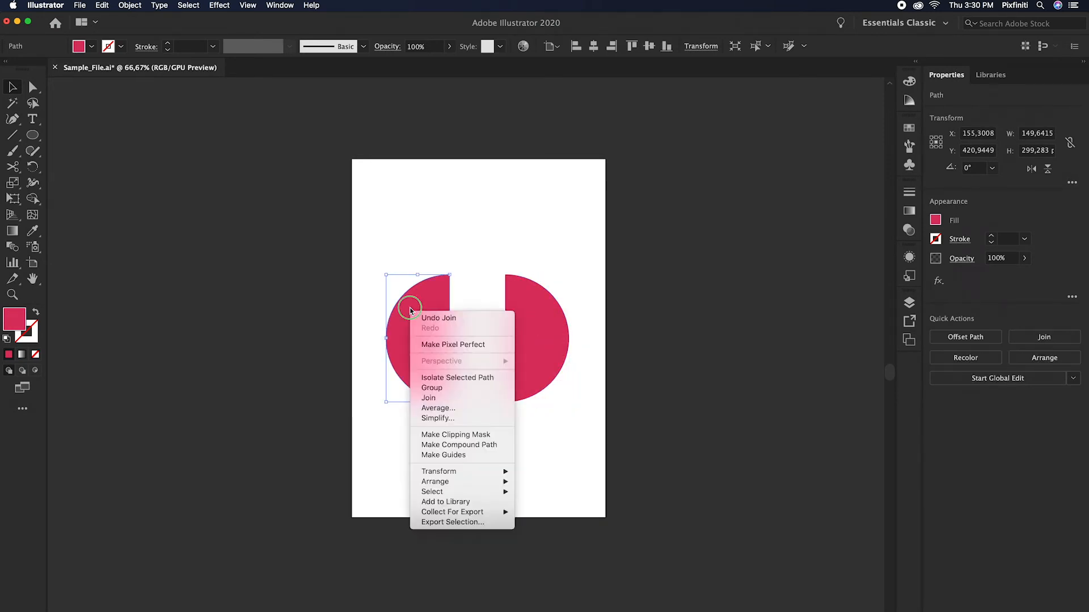
{"action": "left_click", "coordinate": [442, 399]}
{"action": "left_click", "coordinate": [457, 466]}
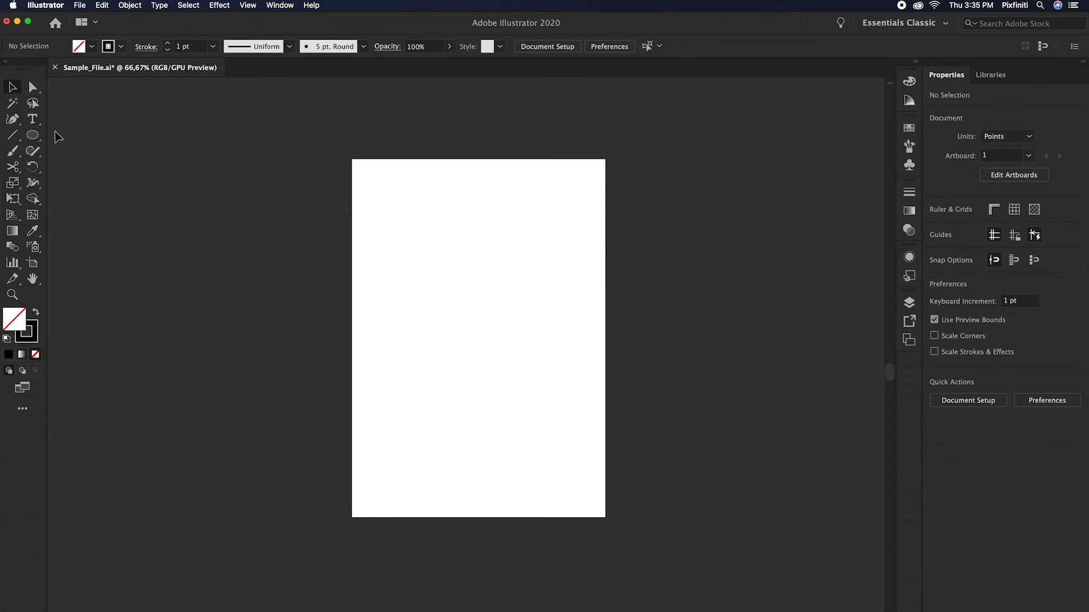
Step: Draw an unfilled circle about 394 pt in diameter near the artboard's middle and place type on its path
{"action": "left_click_drag", "start_coordinate": [33, 135], "coordinate": [91, 175]}
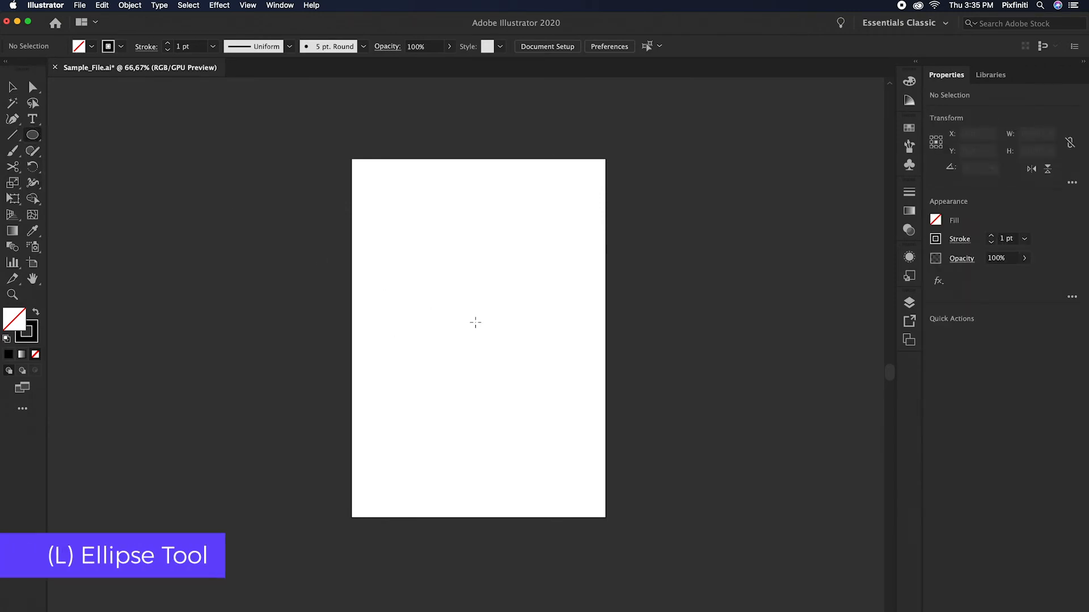
{"action": "mouse_move", "coordinate": [473, 333]}
{"action": "left_mouse_down"}
{"action": "mouse_move", "coordinate": [555, 428]}
{"action": "mouse_move", "coordinate": [534, 417]}
{"action": "left_mouse_up"}
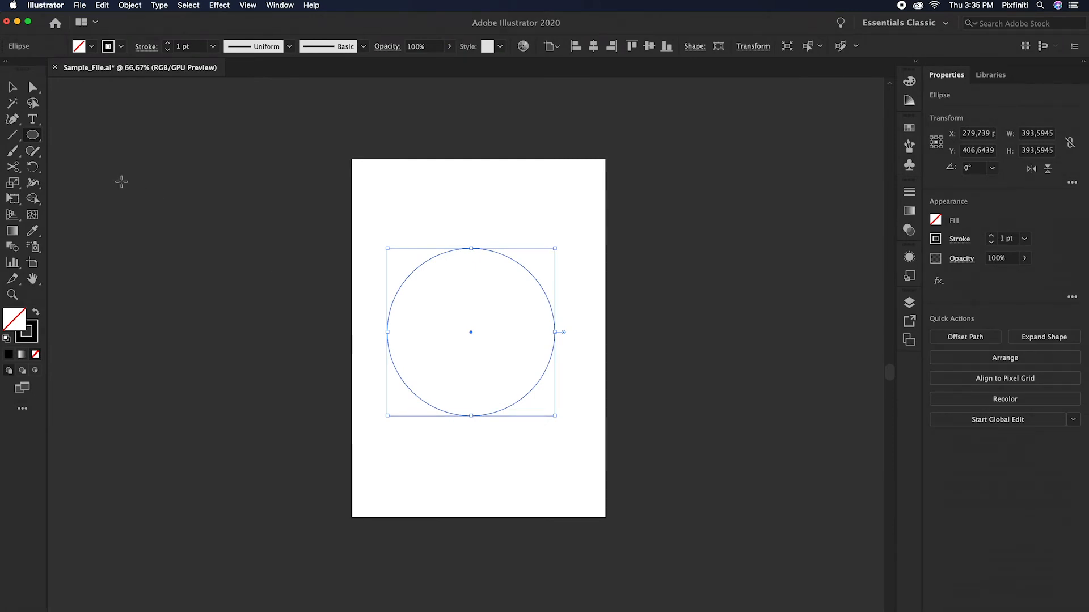
{"action": "left_click_drag", "start_coordinate": [32, 118], "coordinate": [145, 149]}
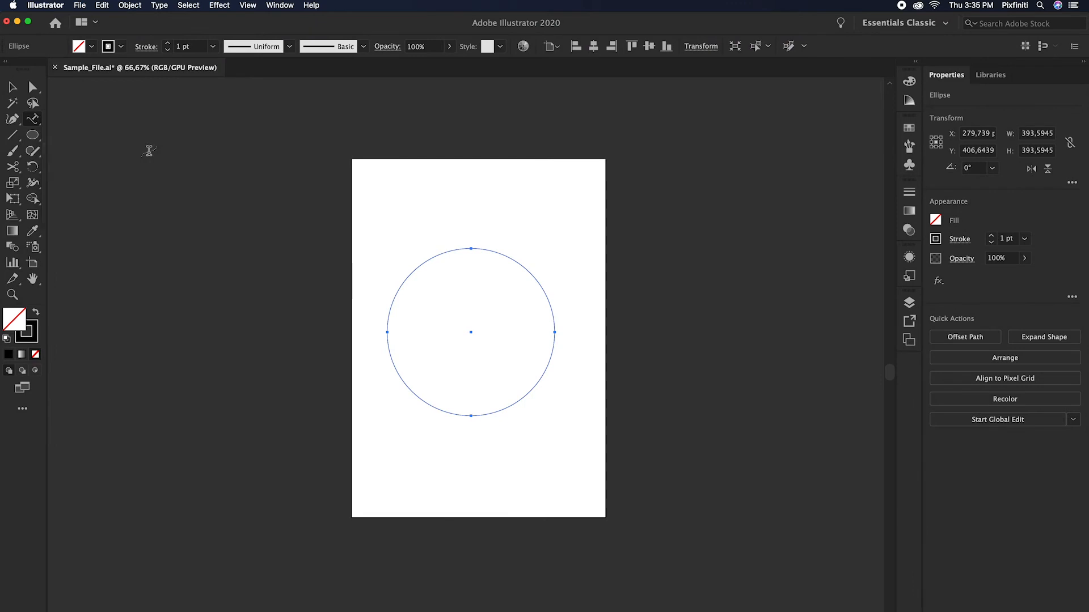
{"action": "left_click", "coordinate": [446, 251]}
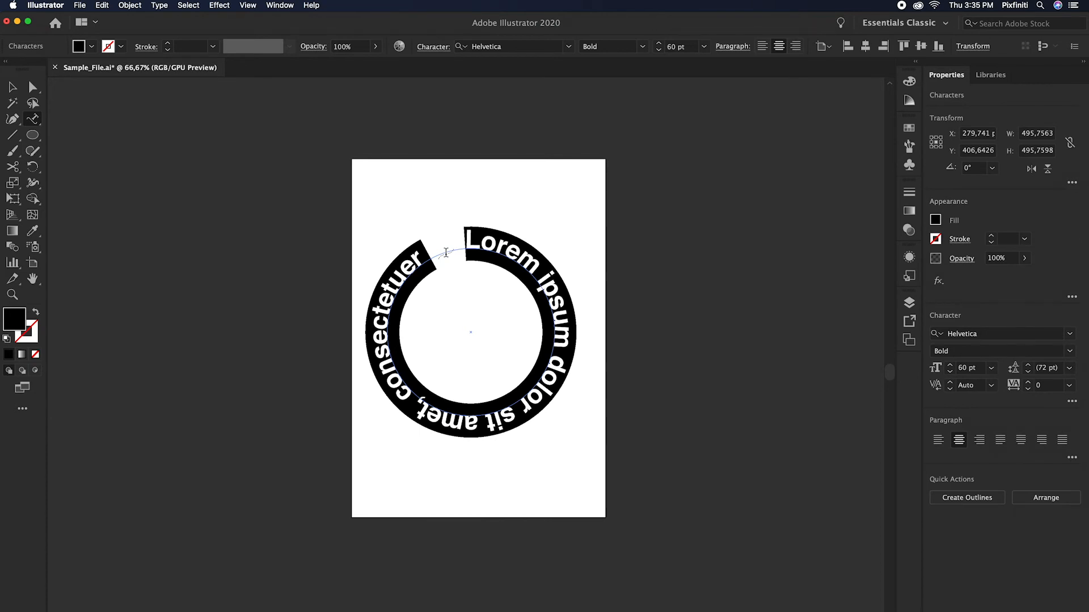
Step: Slide the text clockwise along the circle so its start and end meet at the circle's top centre
{"action": "left_click", "coordinate": [12, 86]}
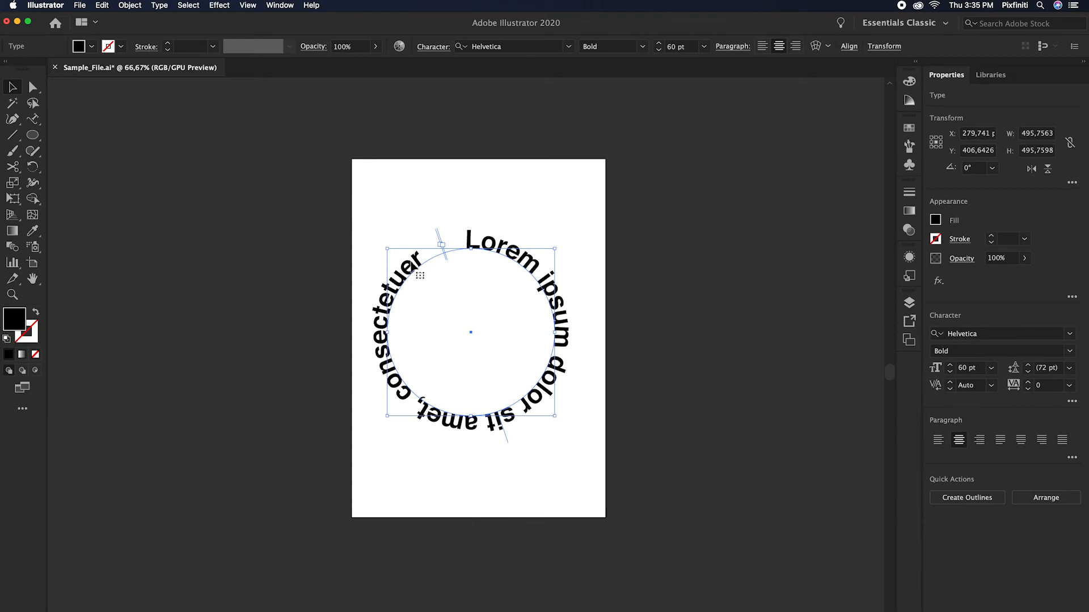
{"action": "left_click_drag", "start_coordinate": [504, 435], "coordinate": [473, 226]}
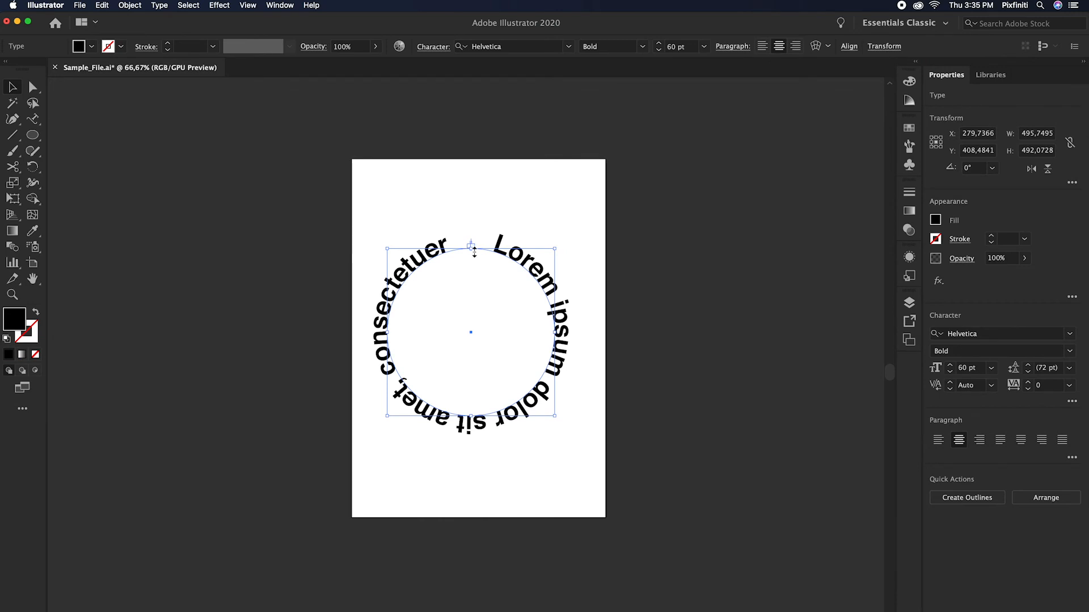
Step: Slide the type further clockwise along the circle, towards the circle's right-hand side
{"action": "left_click_drag", "start_coordinate": [470, 240], "coordinate": [574, 330]}
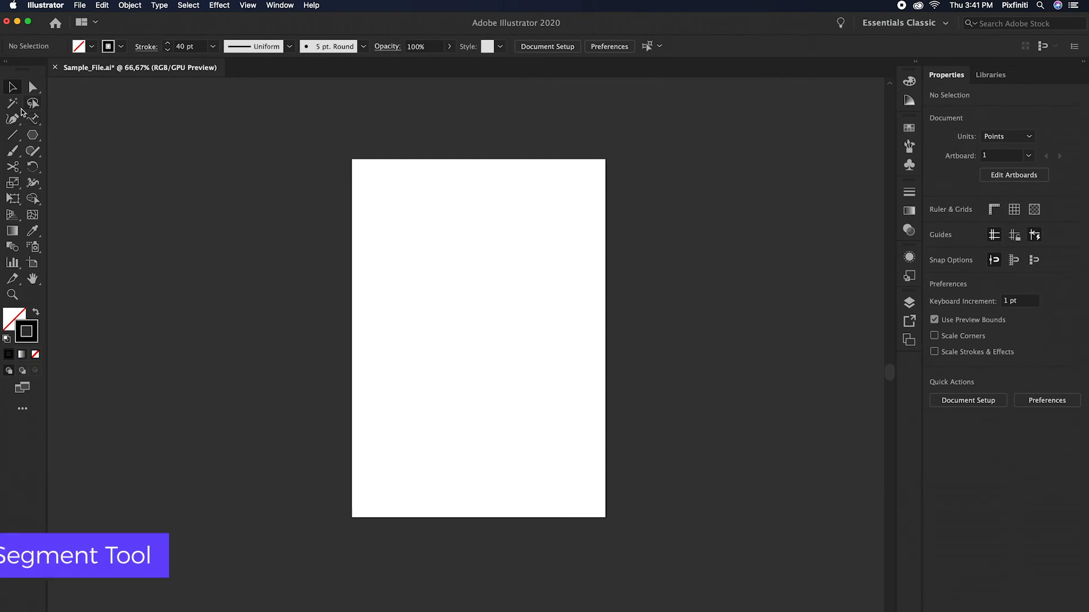
Step: Draw a horizontal line about 225 pt long with the 40 pt black stroke across the artboard's left half, and deselect it
{"action": "left_click_drag", "start_coordinate": [12, 135], "coordinate": [55, 138]}
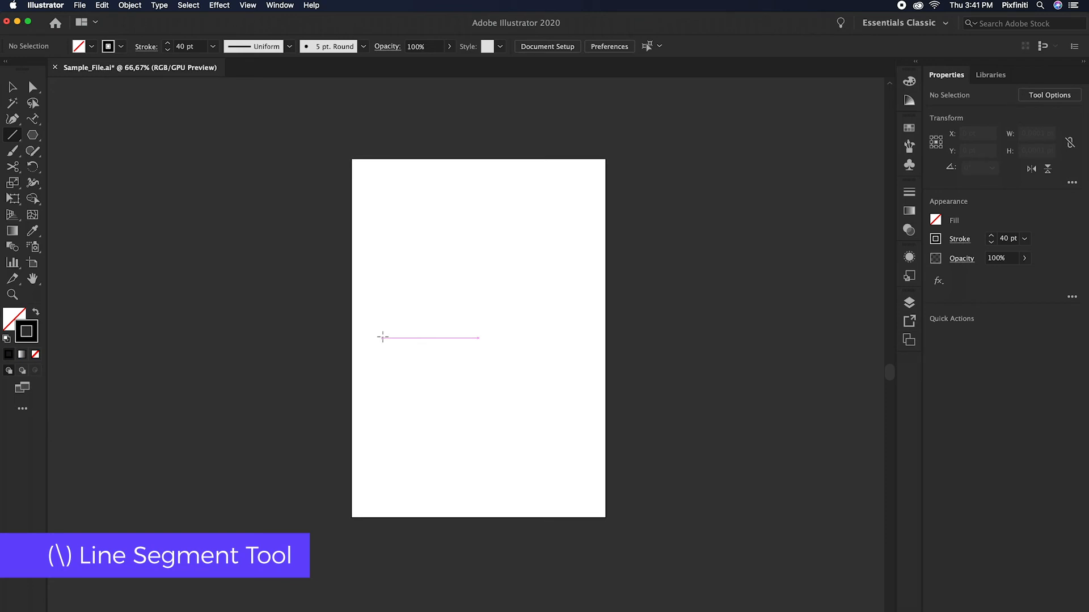
{"action": "left_click_drag", "start_coordinate": [383, 338], "coordinate": [479, 338]}
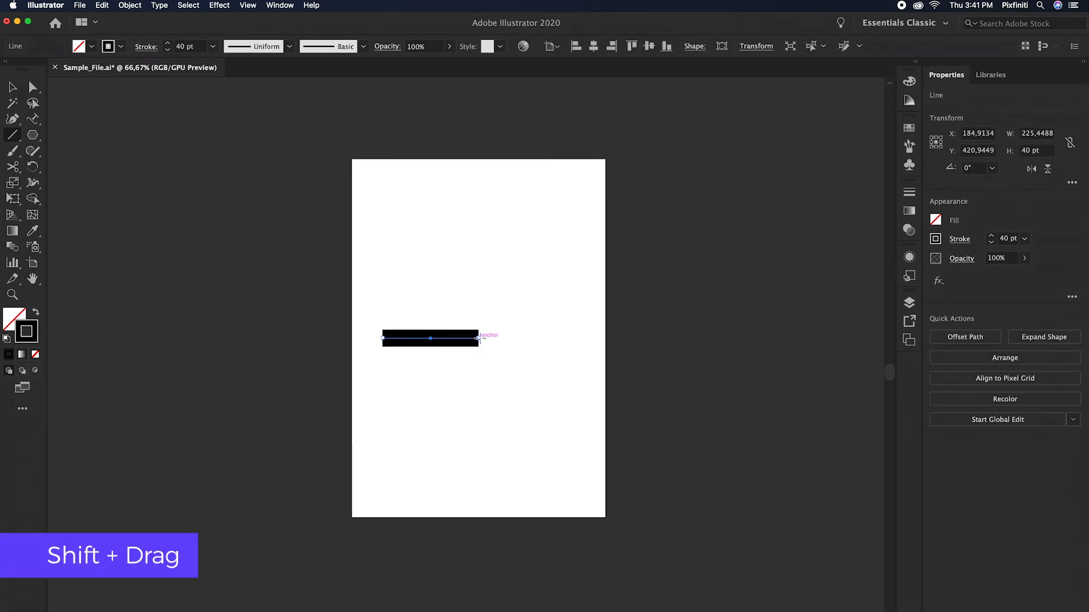
{"action": "left_click", "coordinate": [13, 87]}
{"action": "left_click", "coordinate": [275, 222]}
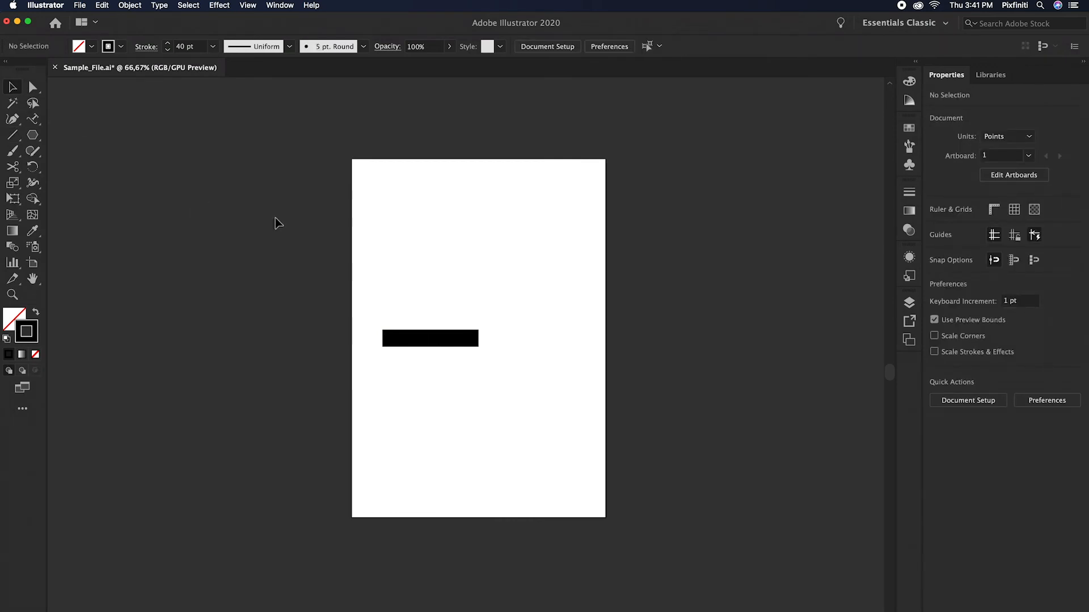
Step: Swap fill and stroke, and create a black-filled polygon with a 50 pt radius and 3 sides at the line's right end
{"action": "key", "text": "shift+x"}
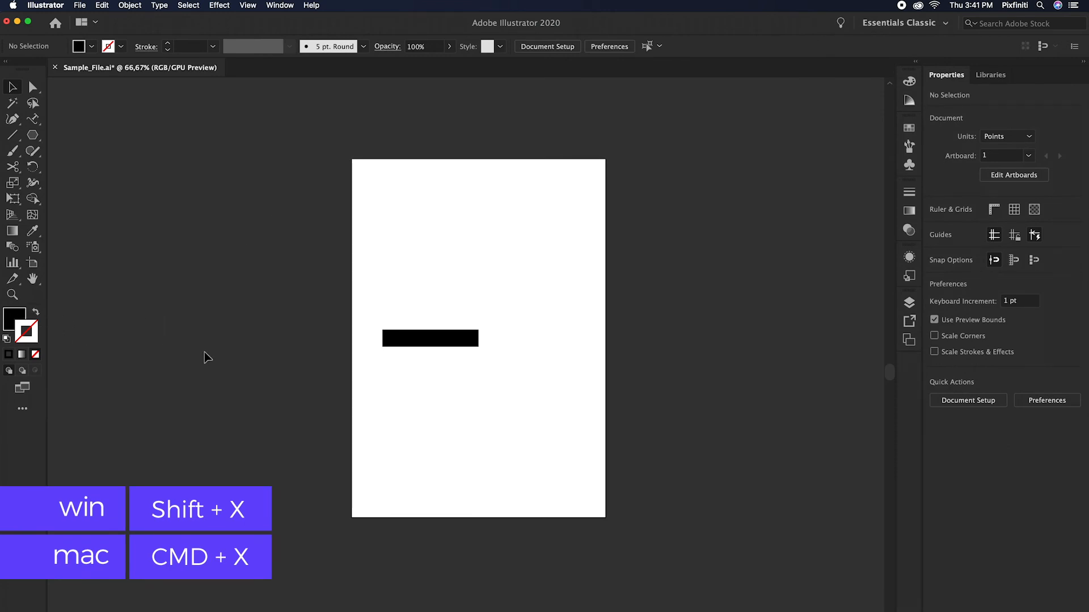
{"action": "left_click_drag", "start_coordinate": [33, 137], "coordinate": [116, 181]}
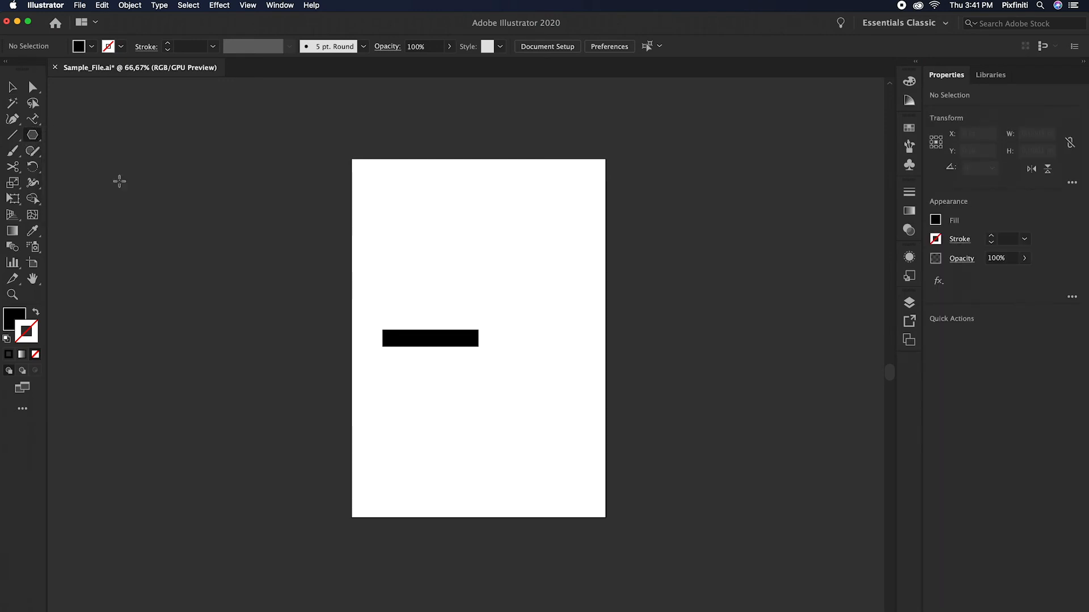
{"action": "left_click", "coordinate": [489, 338]}
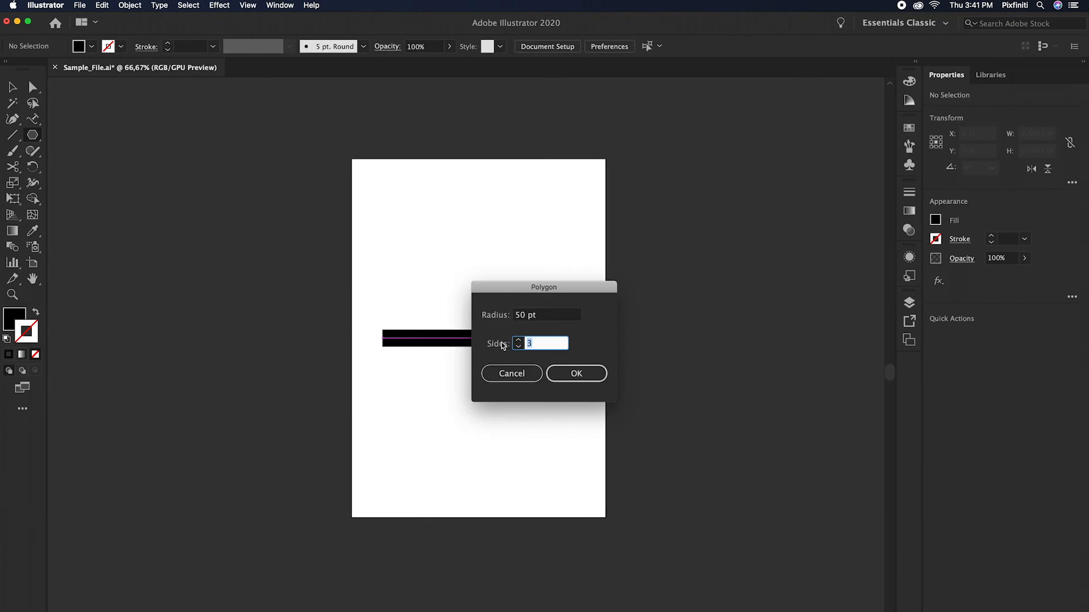
{"action": "left_click", "coordinate": [538, 343]}
{"action": "left_click", "coordinate": [581, 377]}
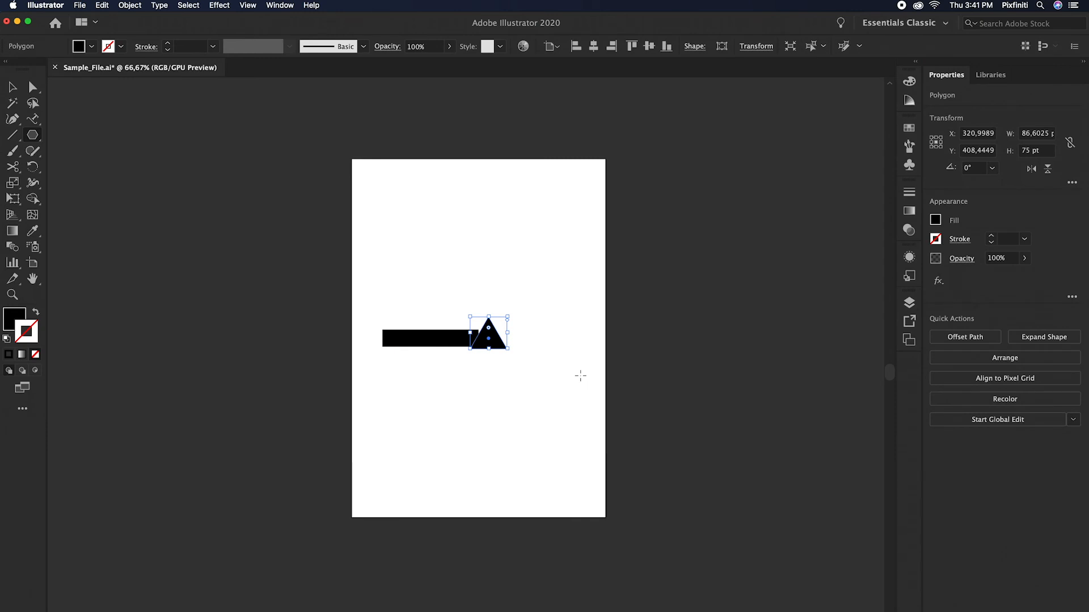
Step: Rotate the triangle to 270° so it points right, align it with the line's end, and scale it to about 152 by 175 pt
{"action": "left_click_drag", "start_coordinate": [510, 313], "coordinate": [519, 332]}
{"action": "left_click_drag", "start_coordinate": [519, 332], "coordinate": [515, 357]}
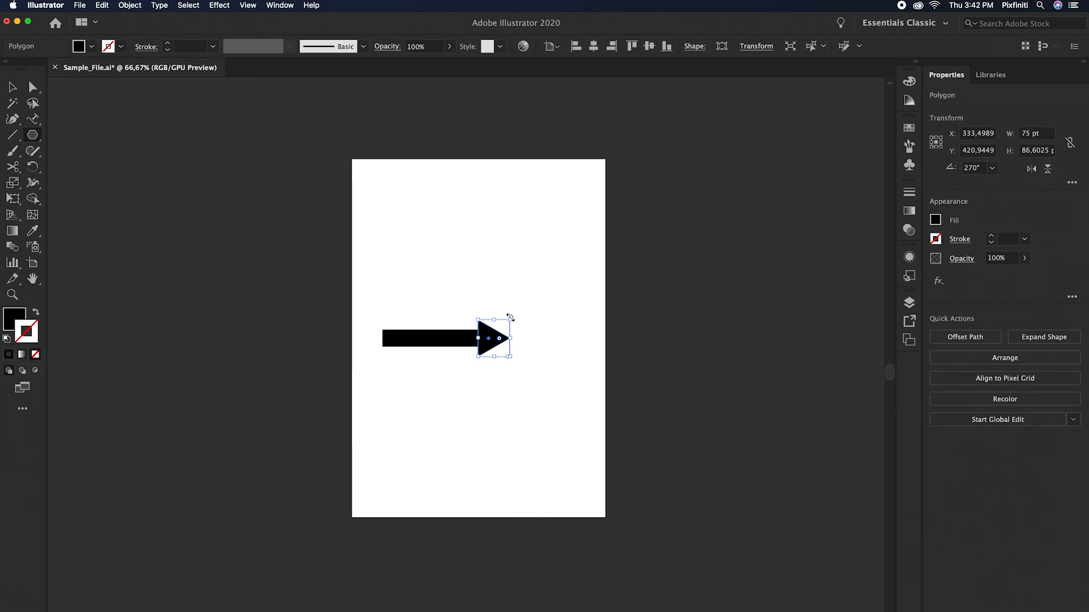
{"action": "left_click_drag", "start_coordinate": [510, 318], "coordinate": [539, 303]}
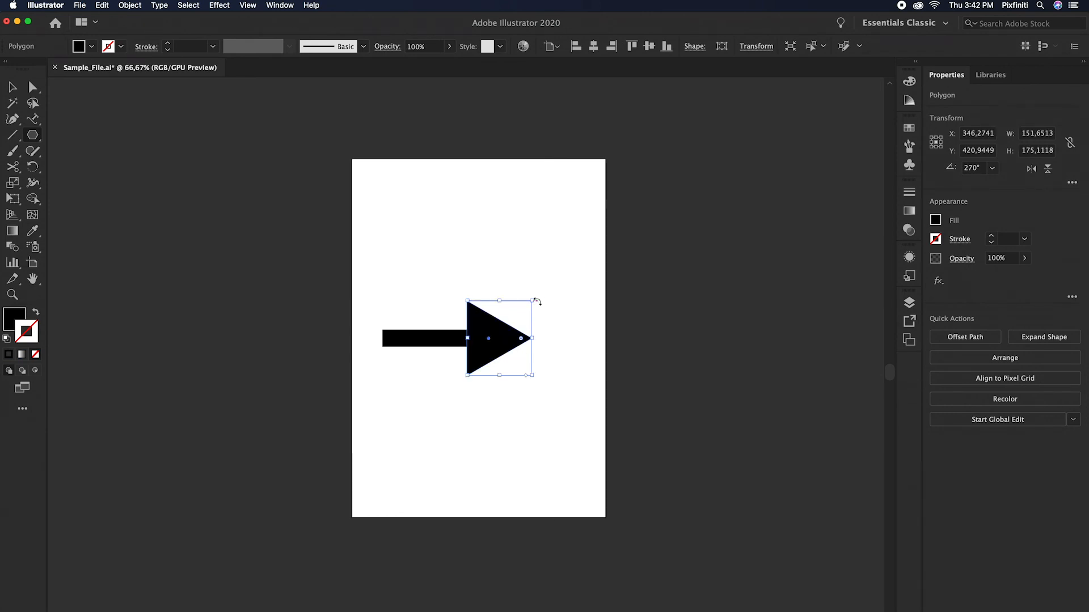
{"action": "left_click", "coordinate": [572, 322]}
{"action": "left_click", "coordinate": [517, 380]}
Step: Group the line and triangle into one arrow, move it right to the artboard's horizontal centre, and deselect it
{"action": "left_click", "coordinate": [11, 87]}
{"action": "left_click_drag", "start_coordinate": [379, 278], "coordinate": [537, 391]}
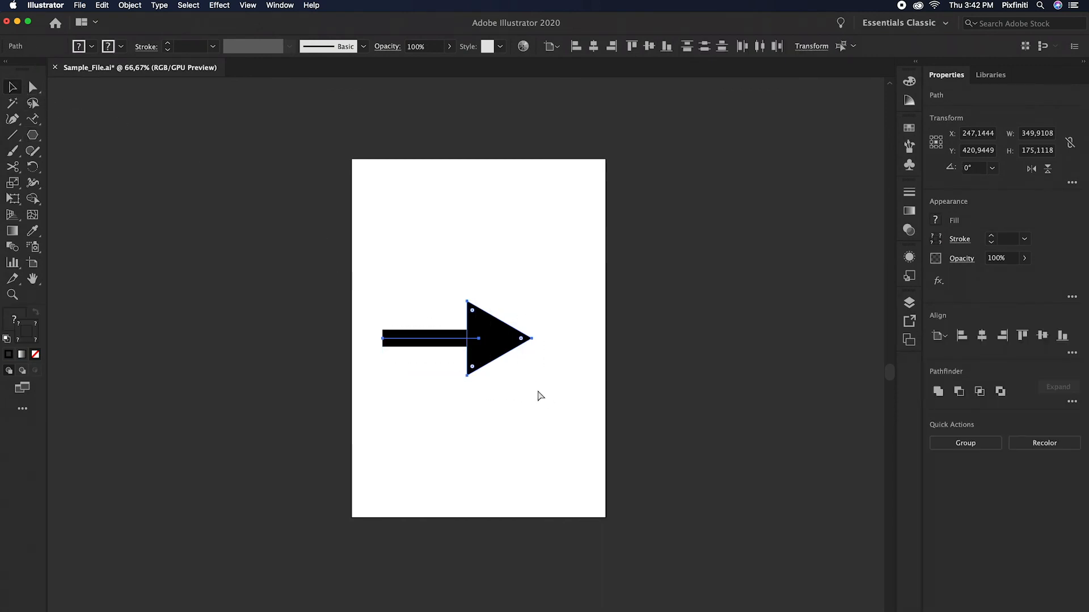
{"action": "key", "text": "super+g"}
{"action": "left_click_drag", "start_coordinate": [502, 334], "coordinate": [514, 332]}
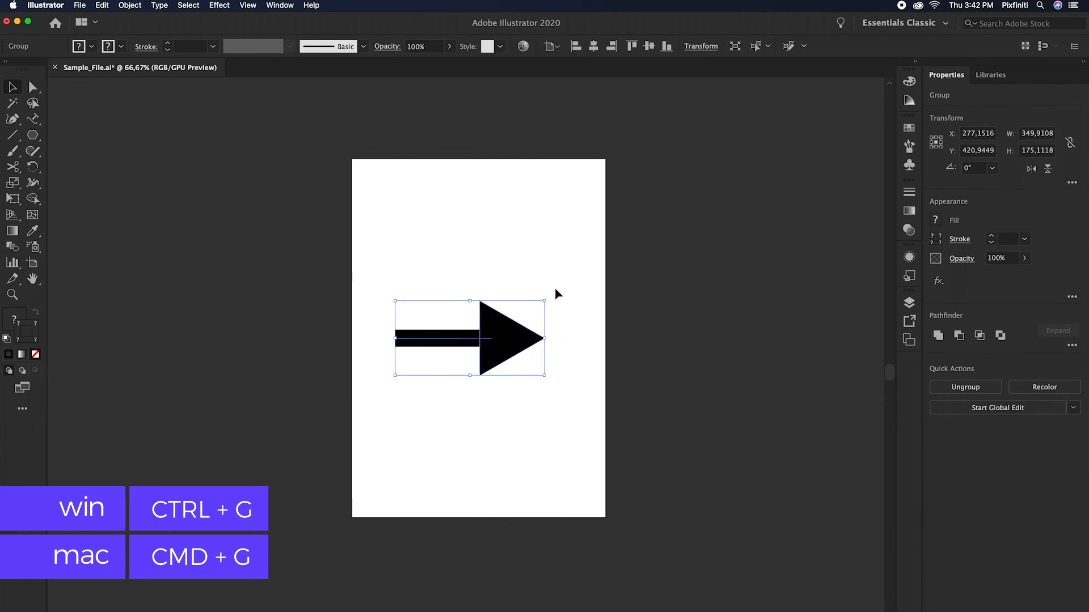
{"action": "left_click", "coordinate": [560, 280]}
{"action": "left_click", "coordinate": [502, 350]}
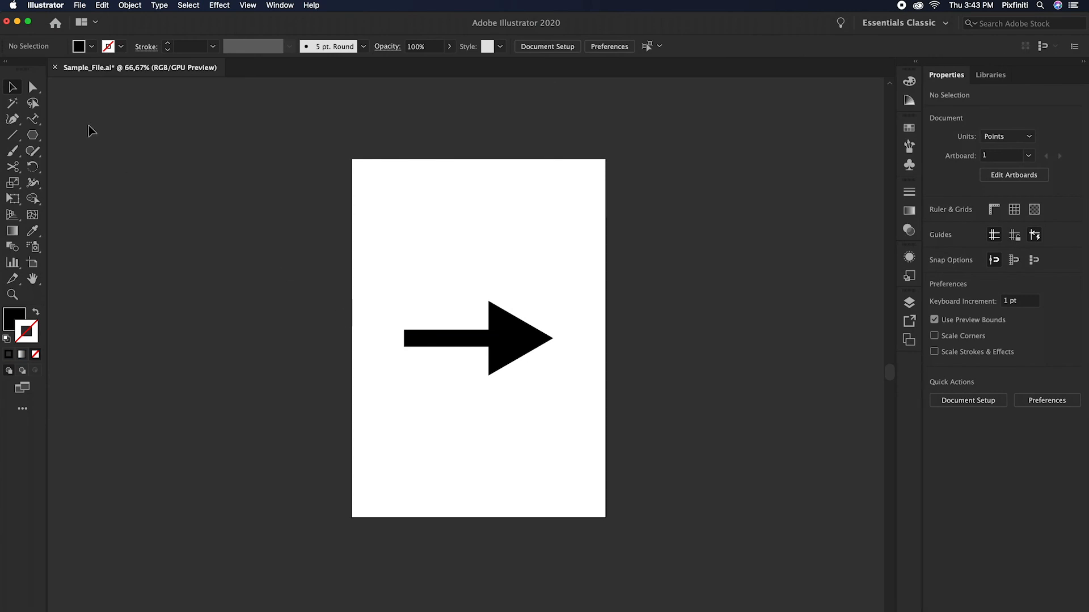
Step: Save the document under a new format as Sample_File.svg on the Desktop, using SVG (svg)
{"action": "left_click", "coordinate": [80, 6]}
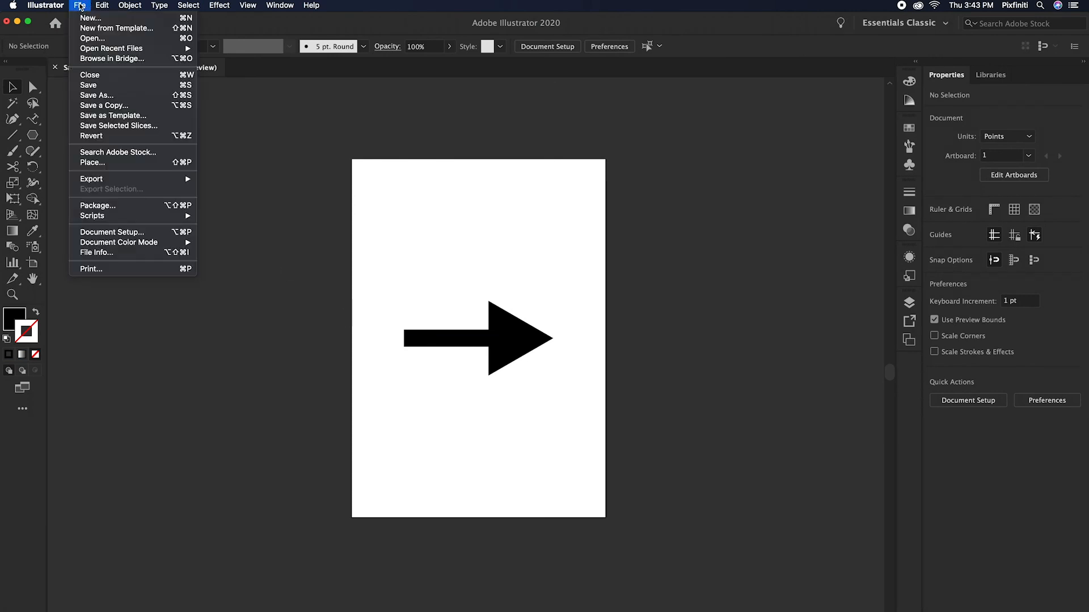
{"action": "left_click", "coordinate": [115, 97]}
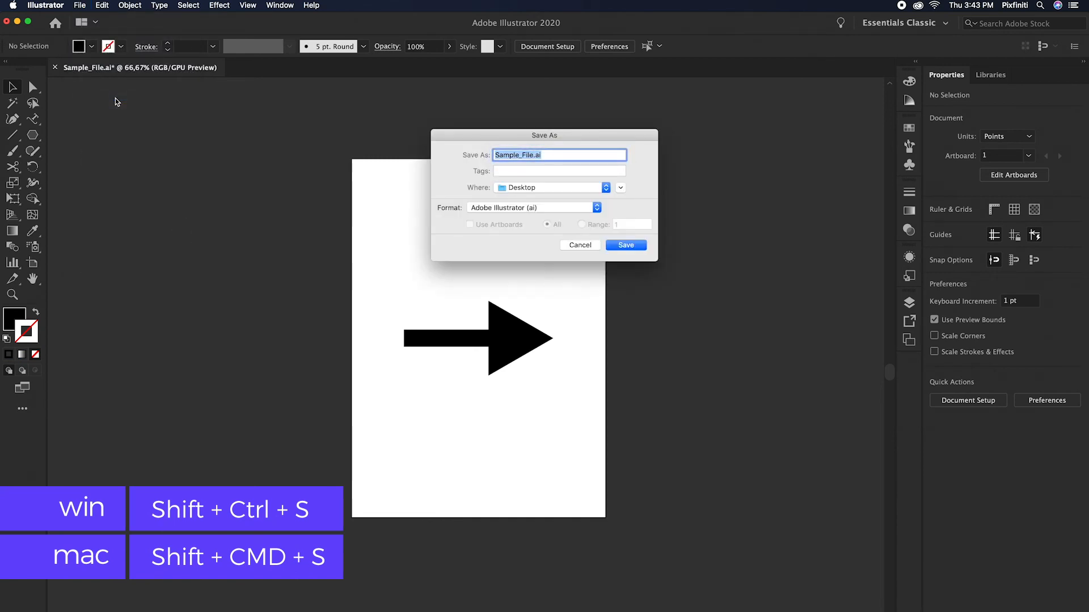
{"action": "left_click_drag", "start_coordinate": [526, 140], "coordinate": [488, 211]}
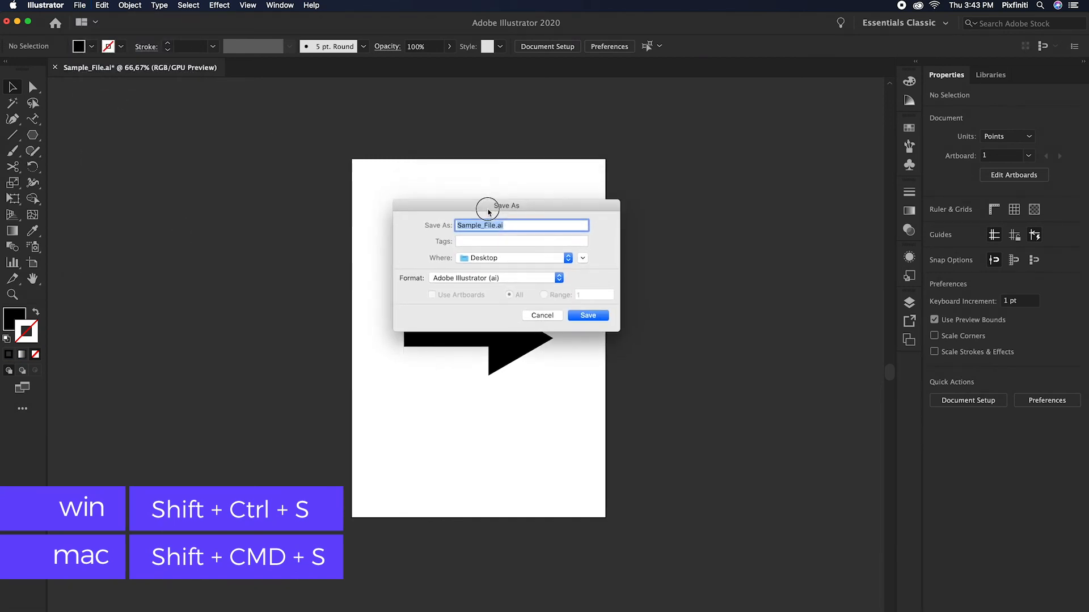
{"action": "left_click", "coordinate": [559, 279]}
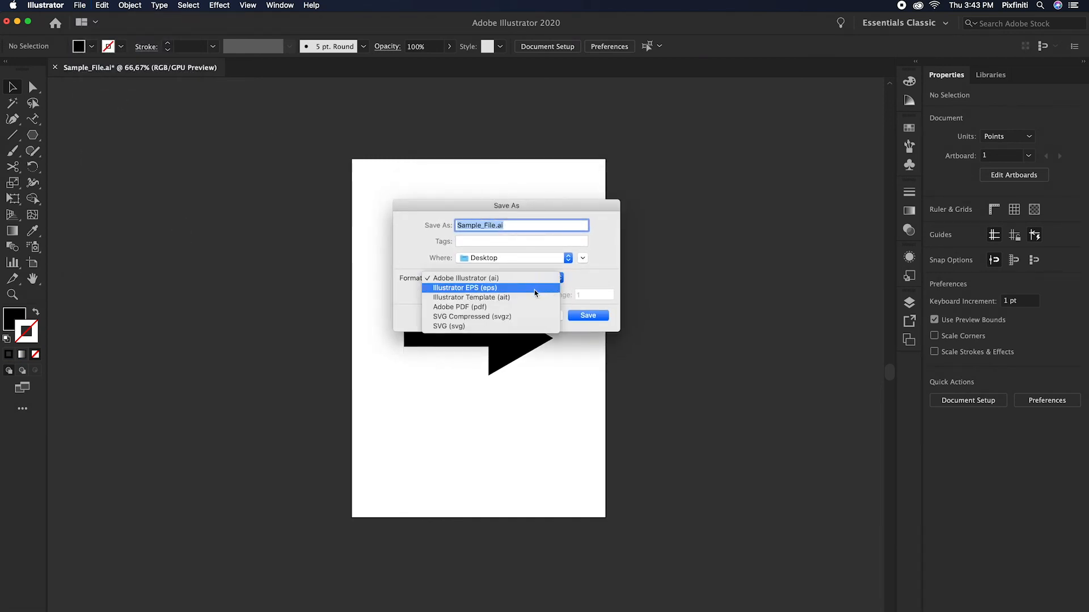
{"action": "left_click", "coordinate": [513, 327]}
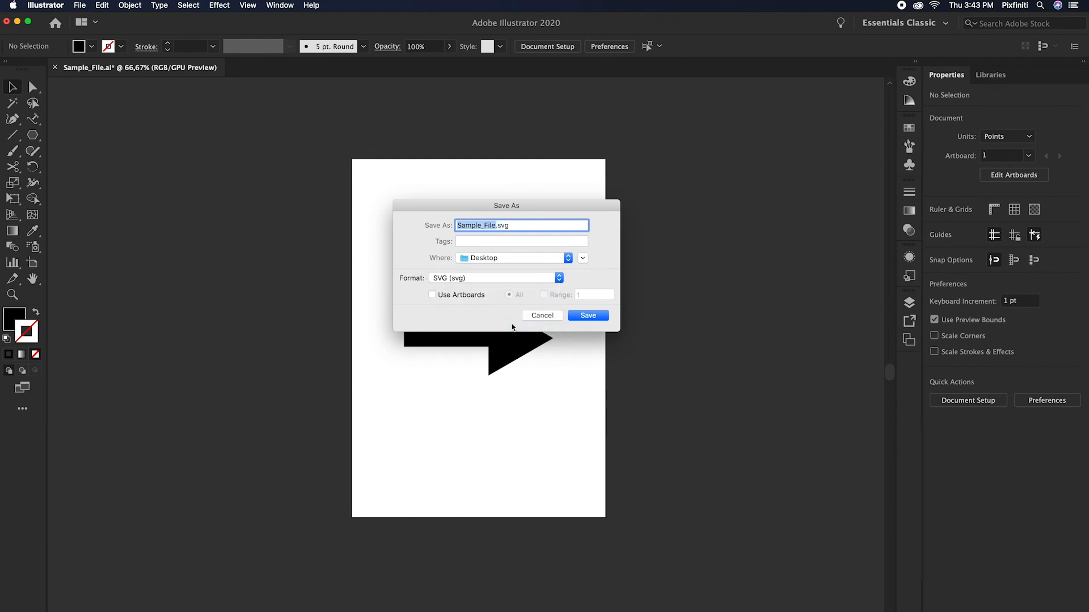
{"action": "left_click", "coordinate": [600, 319]}
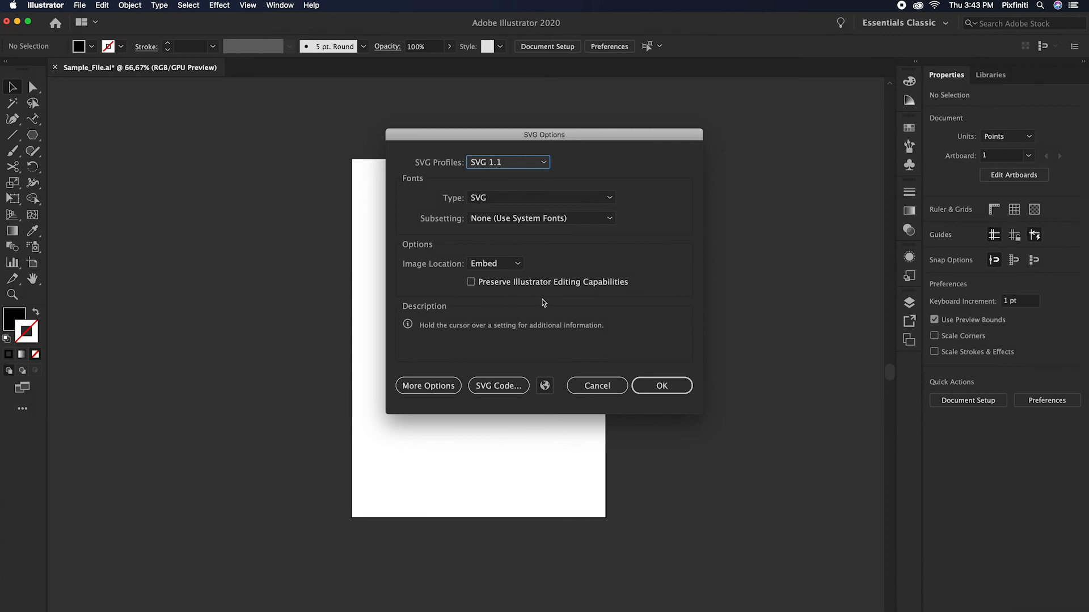
Step: Set the decimal places to 5 in the advanced SVG options and complete the save
{"action": "left_click", "coordinate": [423, 386]}
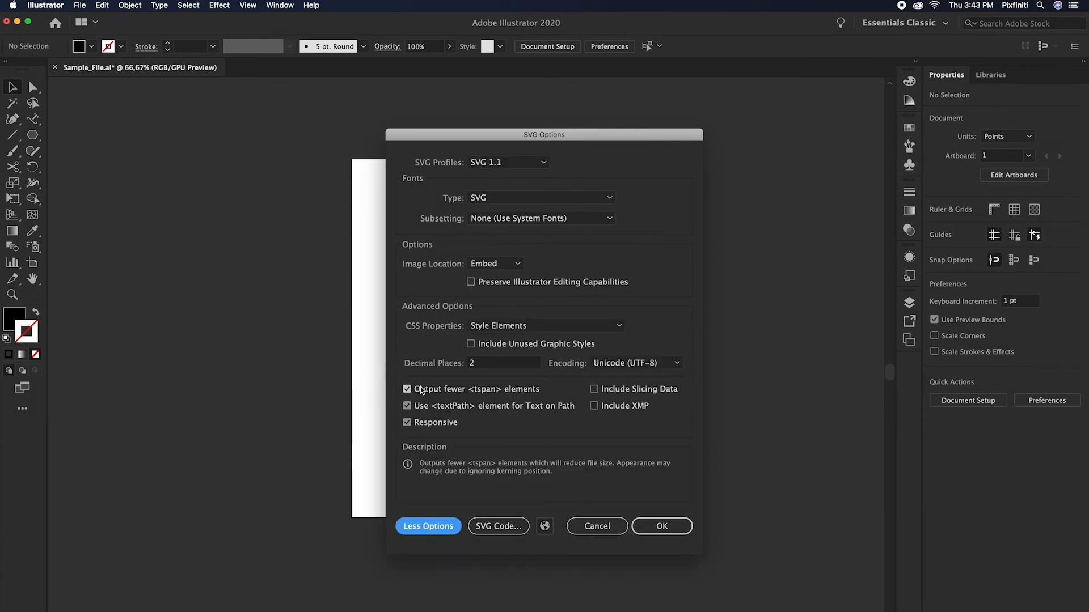
{"action": "left_click", "coordinate": [480, 366]}
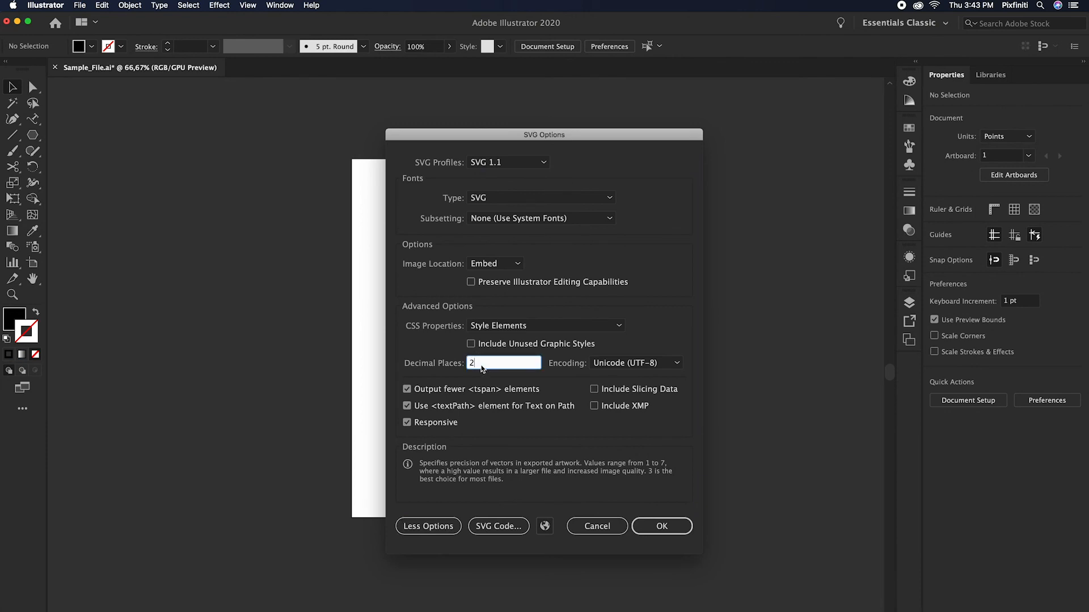
{"action": "type", "text": "5"}
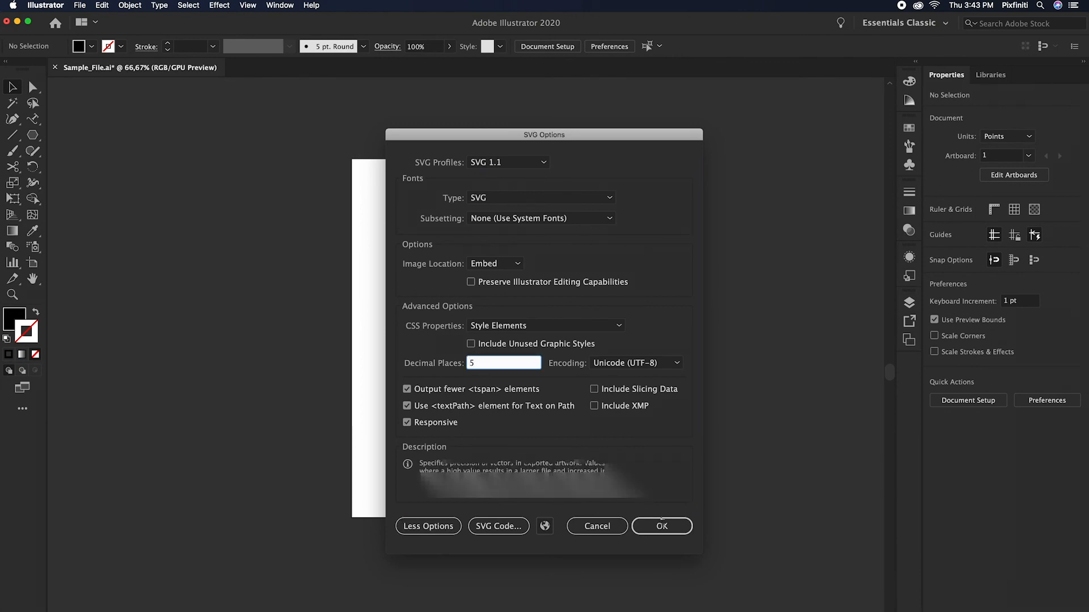
{"action": "left_click", "coordinate": [662, 526]}
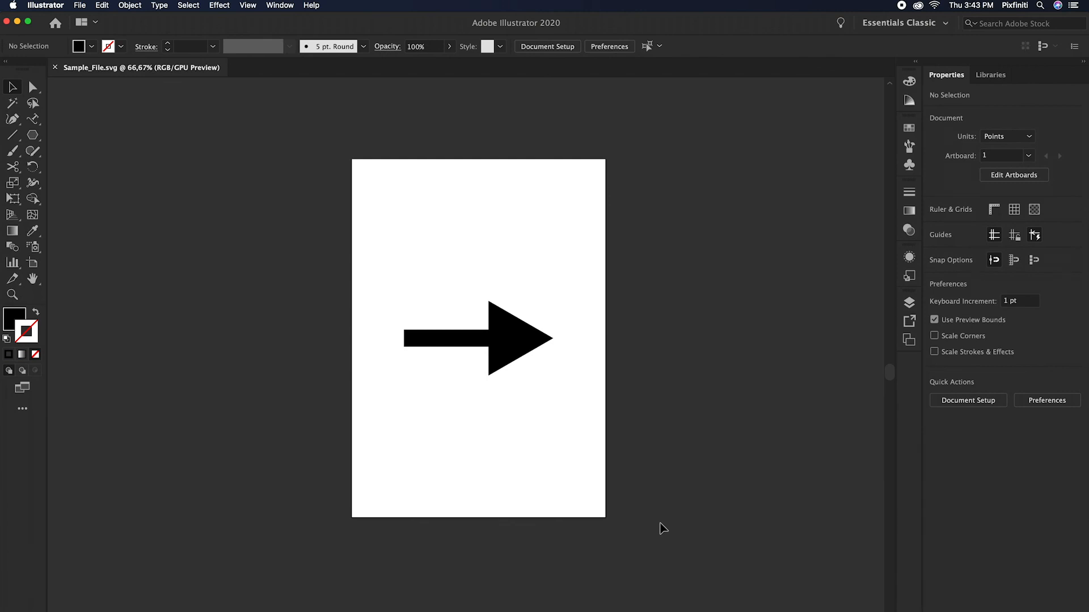